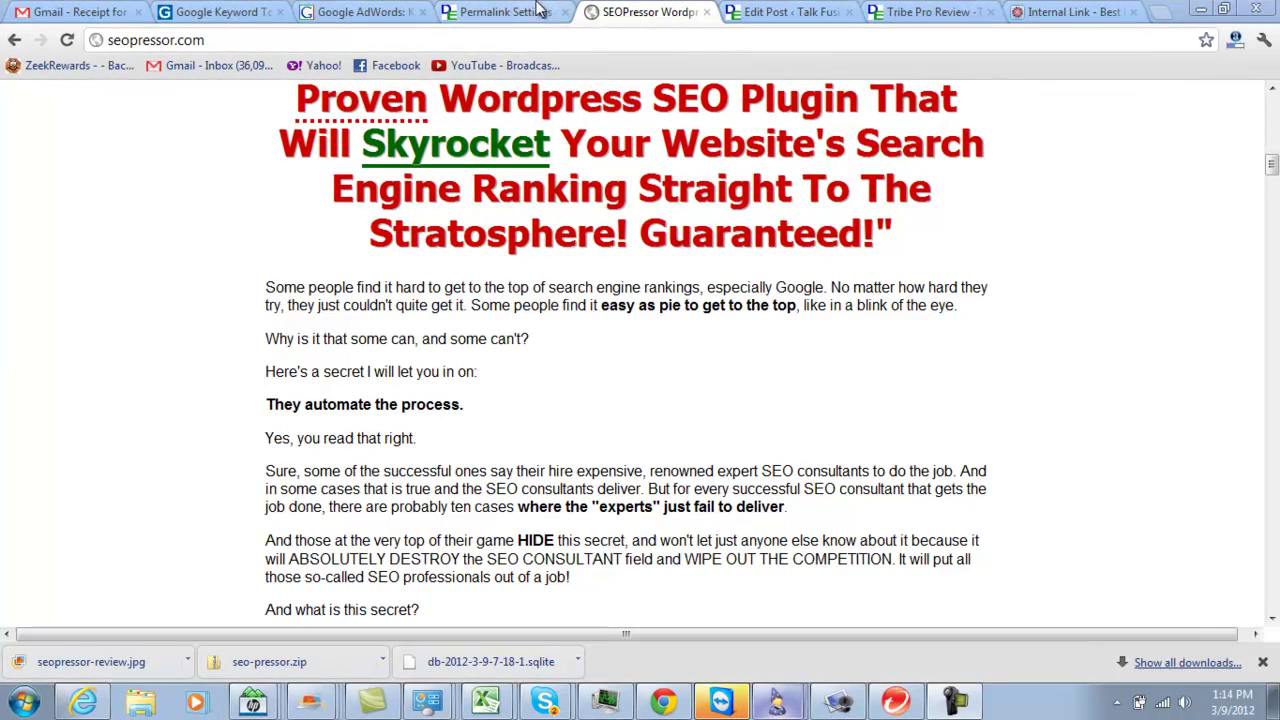
Review the global monthly searches for "seopressor" and "seopressor review" in the Google AdWords Keyword Tool results.
{"action": "left_click", "coordinate": [198, 11]}
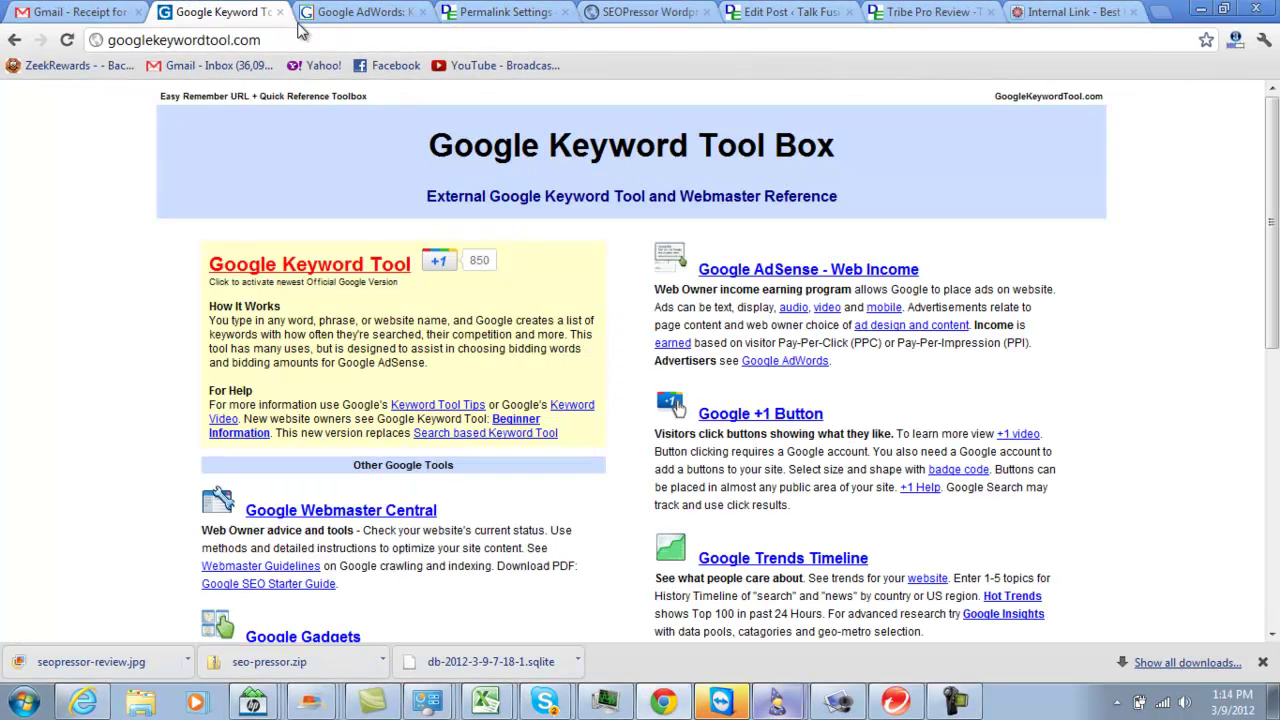
{"action": "left_click", "coordinate": [349, 14]}
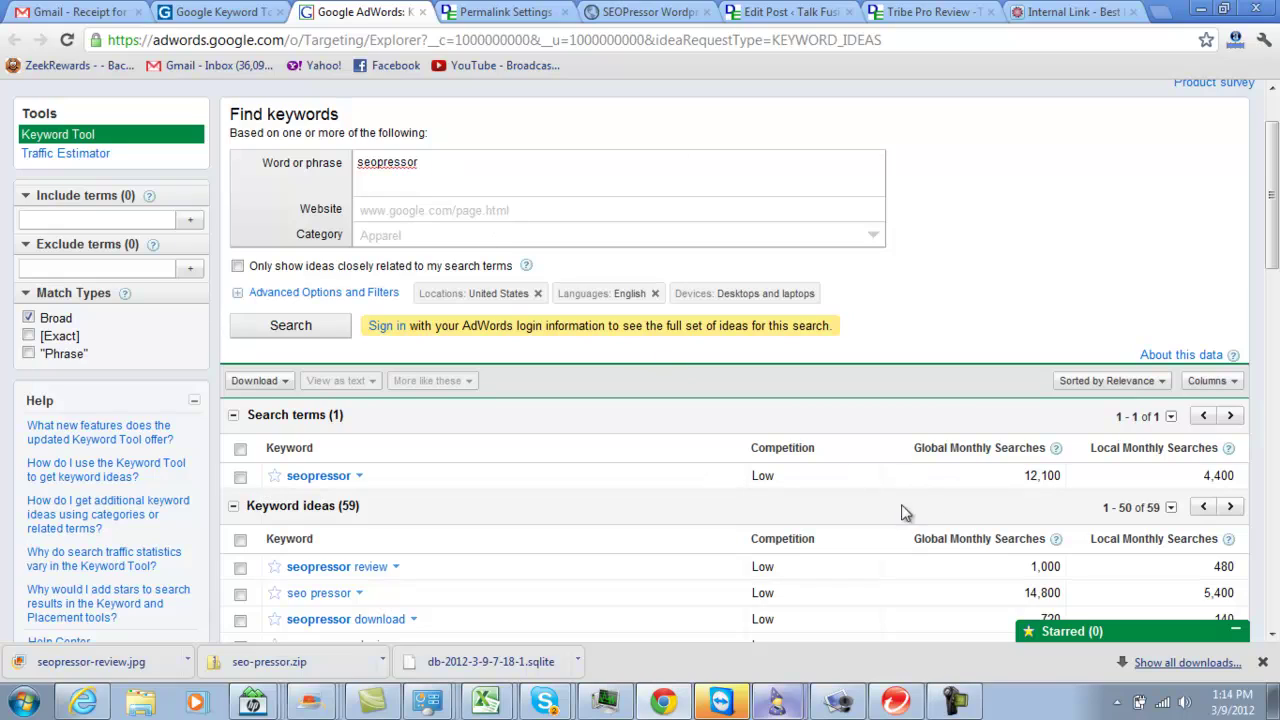
{"action": "left_click_drag", "start_coordinate": [1020, 476], "coordinate": [1066, 479]}
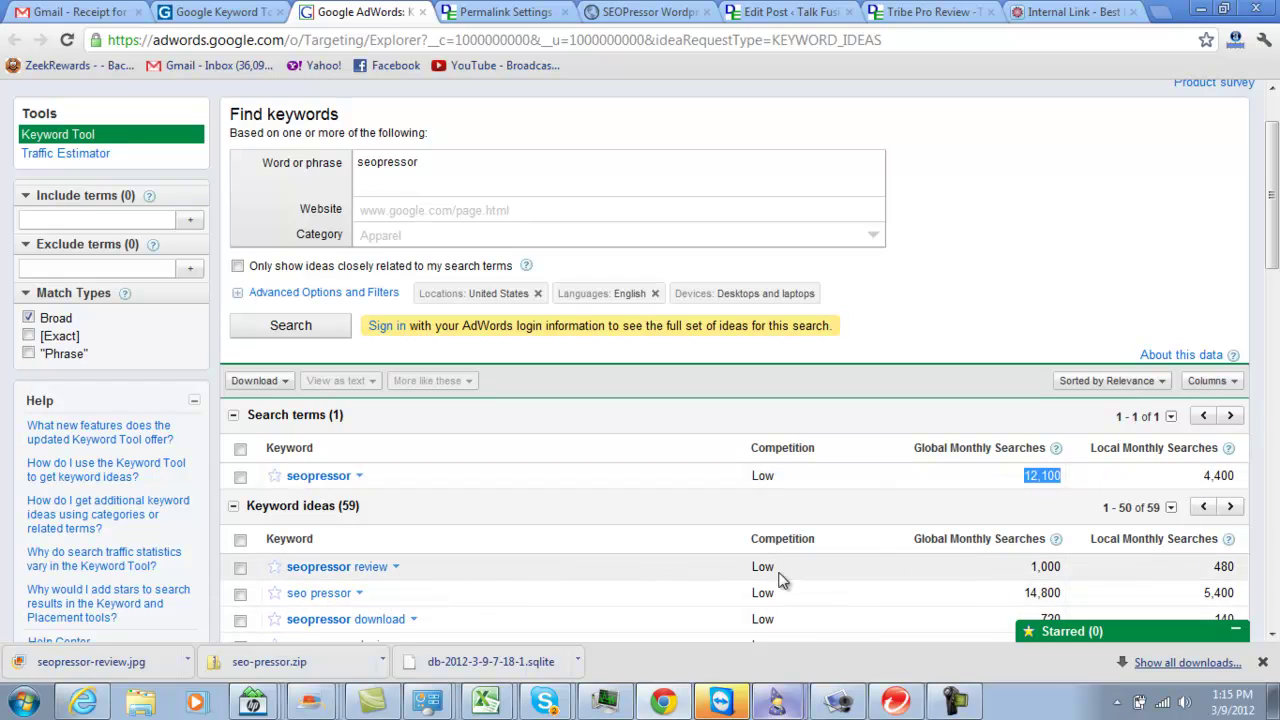
{"action": "left_click_drag", "start_coordinate": [1030, 567], "coordinate": [1057, 566]}
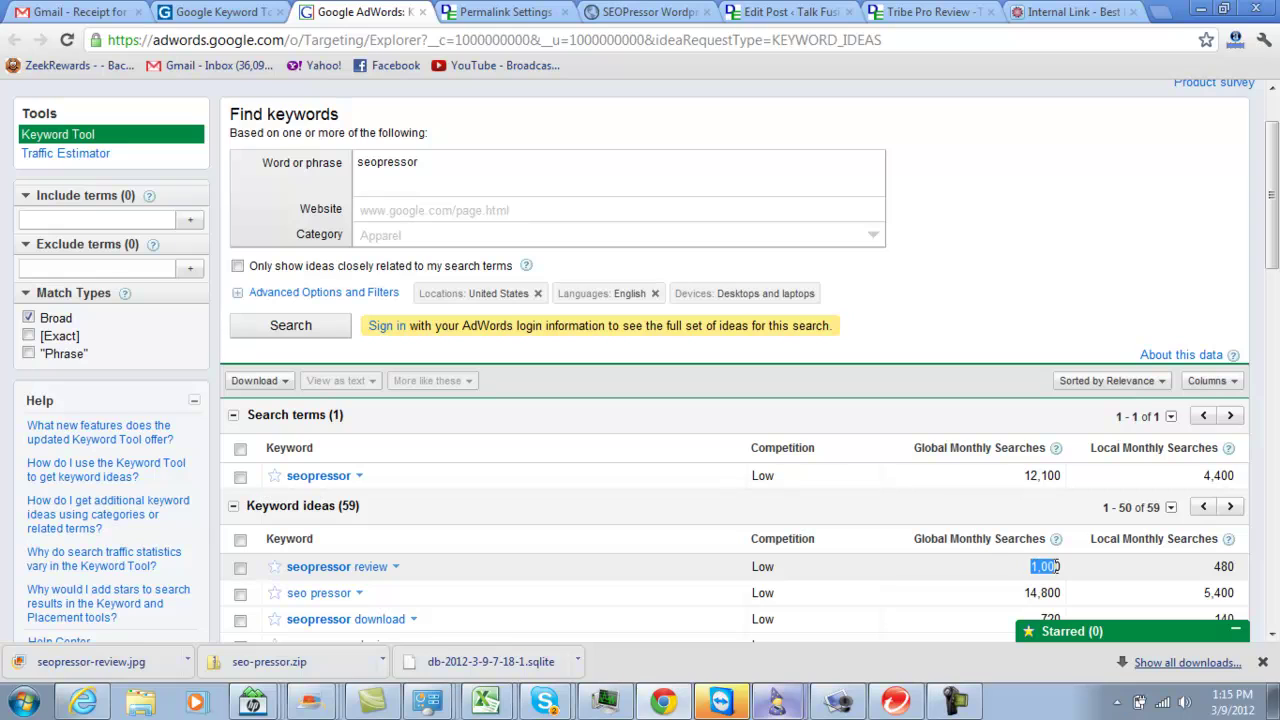
Open the permalink slug of the draft post "SEOPressor - What You Need to Know About SEO" for editing.
{"action": "left_click", "coordinate": [783, 12]}
{"action": "scroll", "coordinate": [945, 260], "scroll_direction": "up", "scroll_amount": 5}
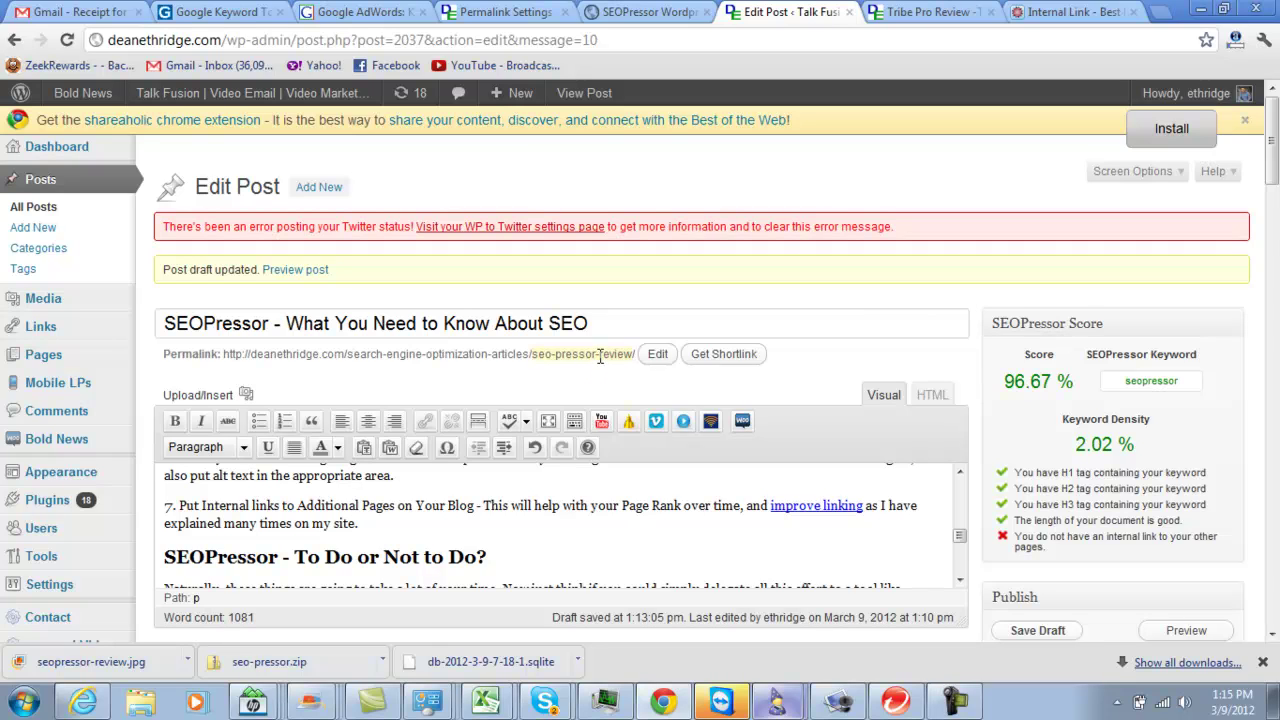
{"action": "left_click", "coordinate": [600, 356]}
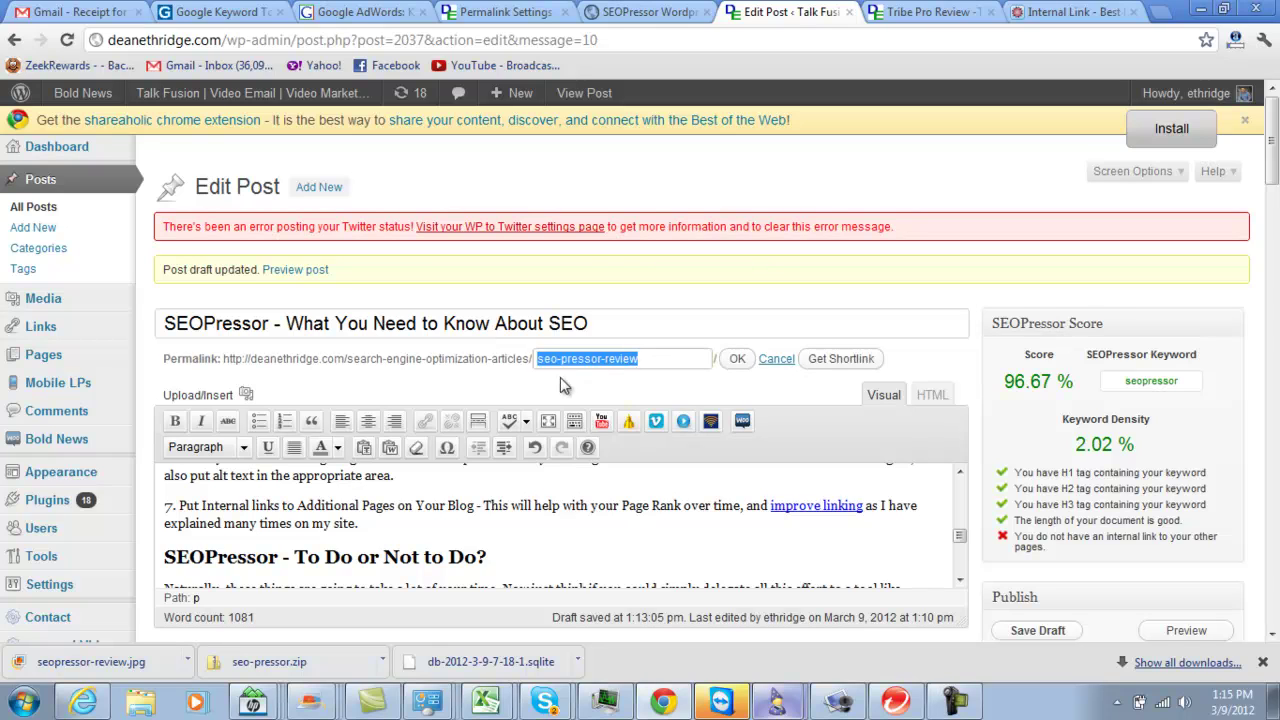
{"action": "left_click", "coordinate": [220, 360]}
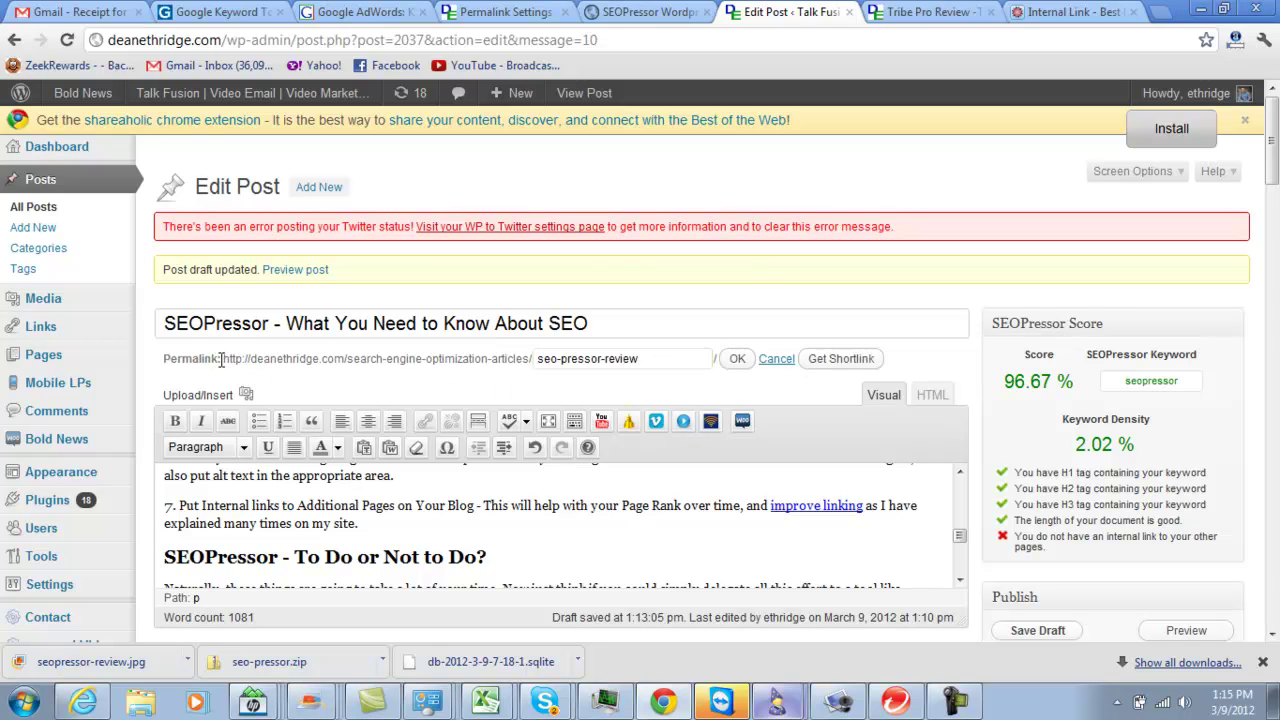
{"action": "triple_click", "coordinate": [220, 360]}
{"action": "left_click", "coordinate": [191, 357]}
Check the custom structure entered in the site's Permalink Settings.
{"action": "left_click", "coordinate": [510, 11]}
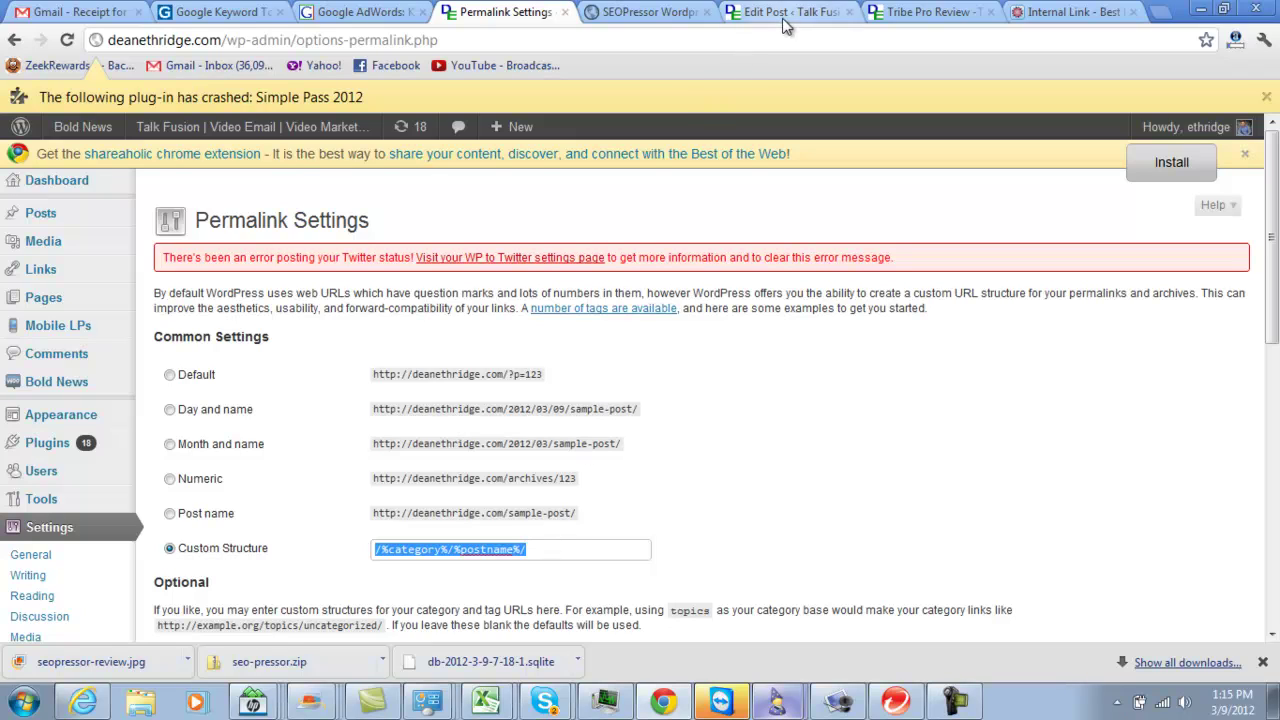
{"action": "left_click", "coordinate": [540, 549]}
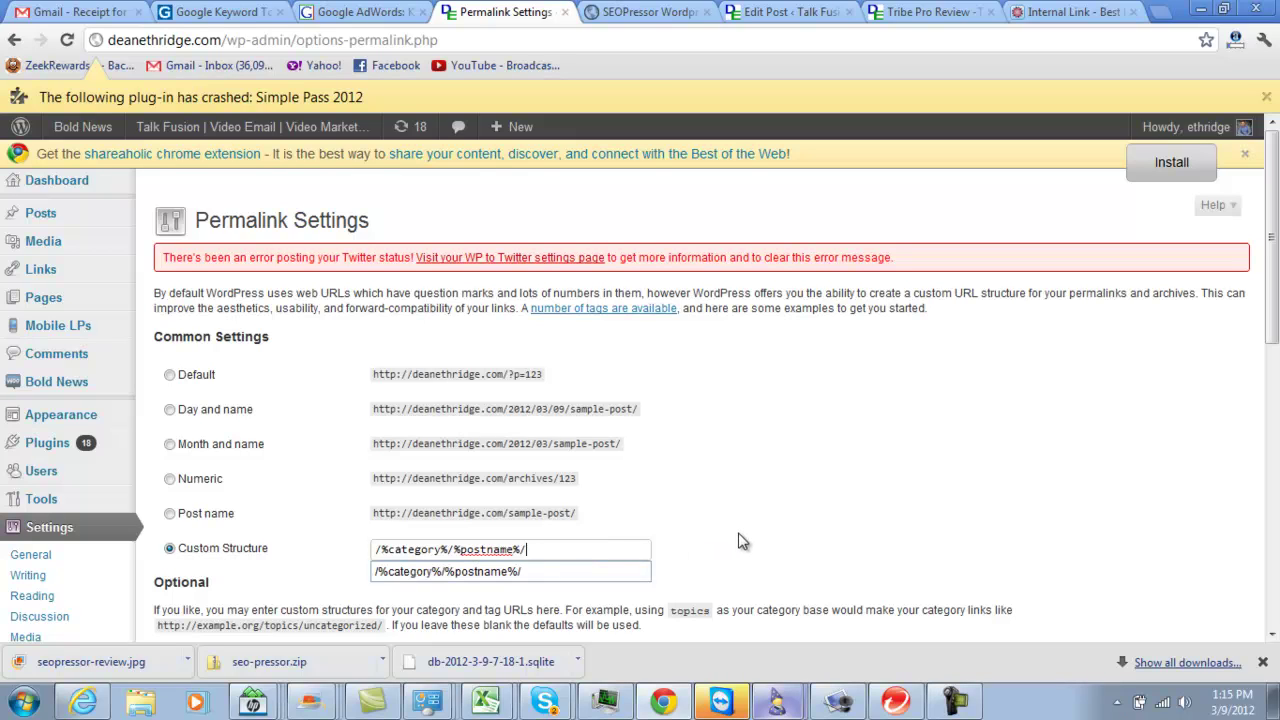
Set the draft post's permalink slug to seopressor-review and accept it.
{"action": "left_click", "coordinate": [777, 14]}
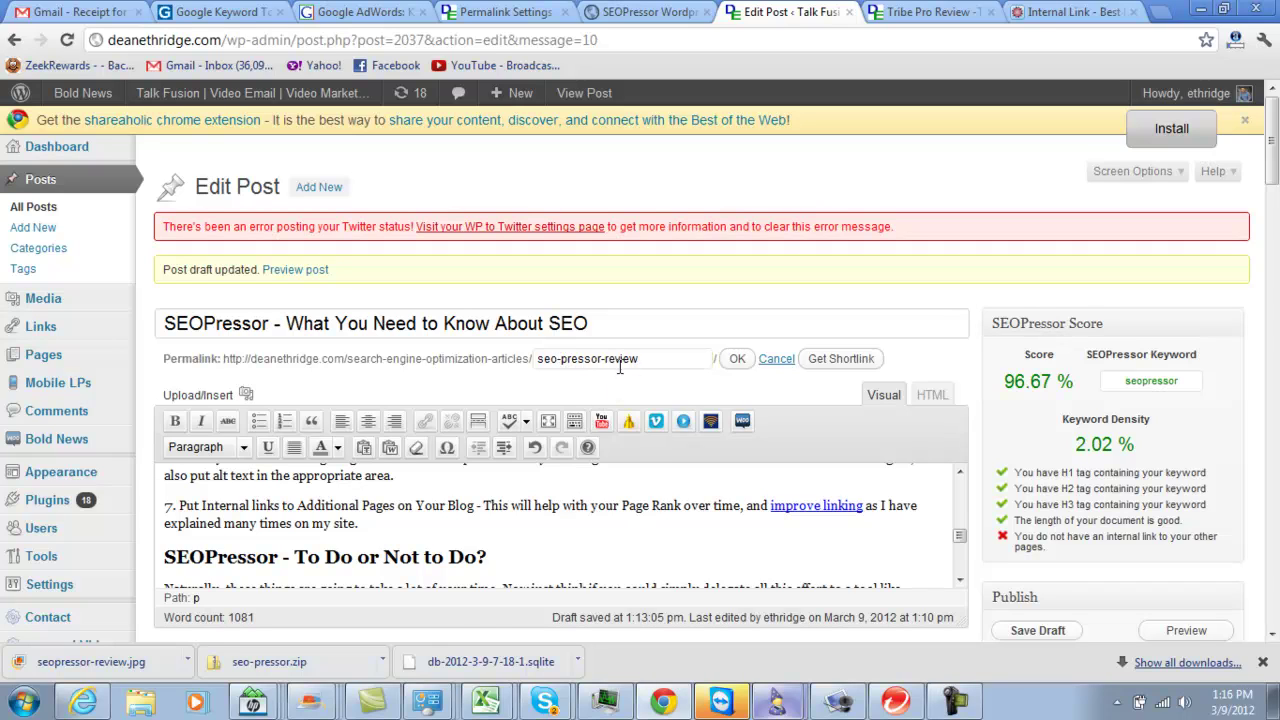
{"action": "left_click", "coordinate": [560, 359]}
{"action": "key", "text": "Delete"}
{"action": "left_click", "coordinate": [737, 361]}
Examine the format applied to the article's opening heading and the heading levels available for it.
{"action": "scroll", "coordinate": [739, 296], "scroll_direction": "down", "scroll_amount": 2}
{"action": "scroll", "coordinate": [656, 421], "scroll_direction": "up", "scroll_amount": 10}
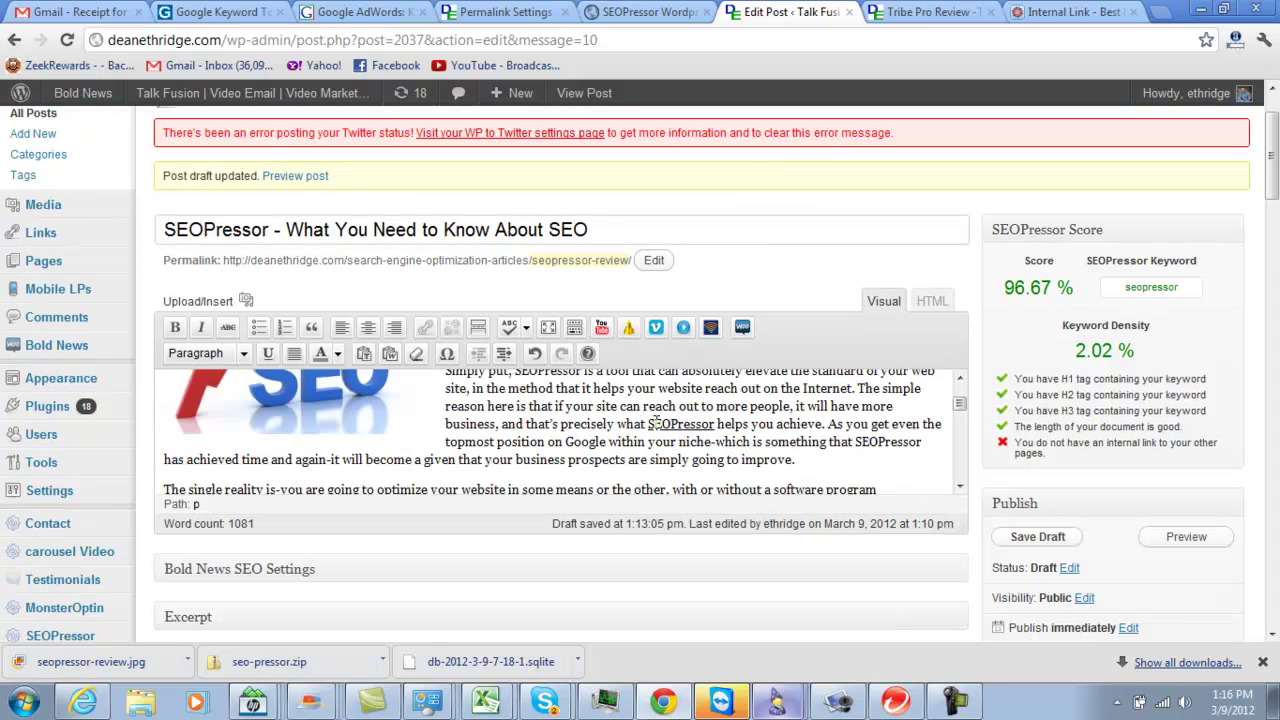
{"action": "left_click", "coordinate": [699, 390]}
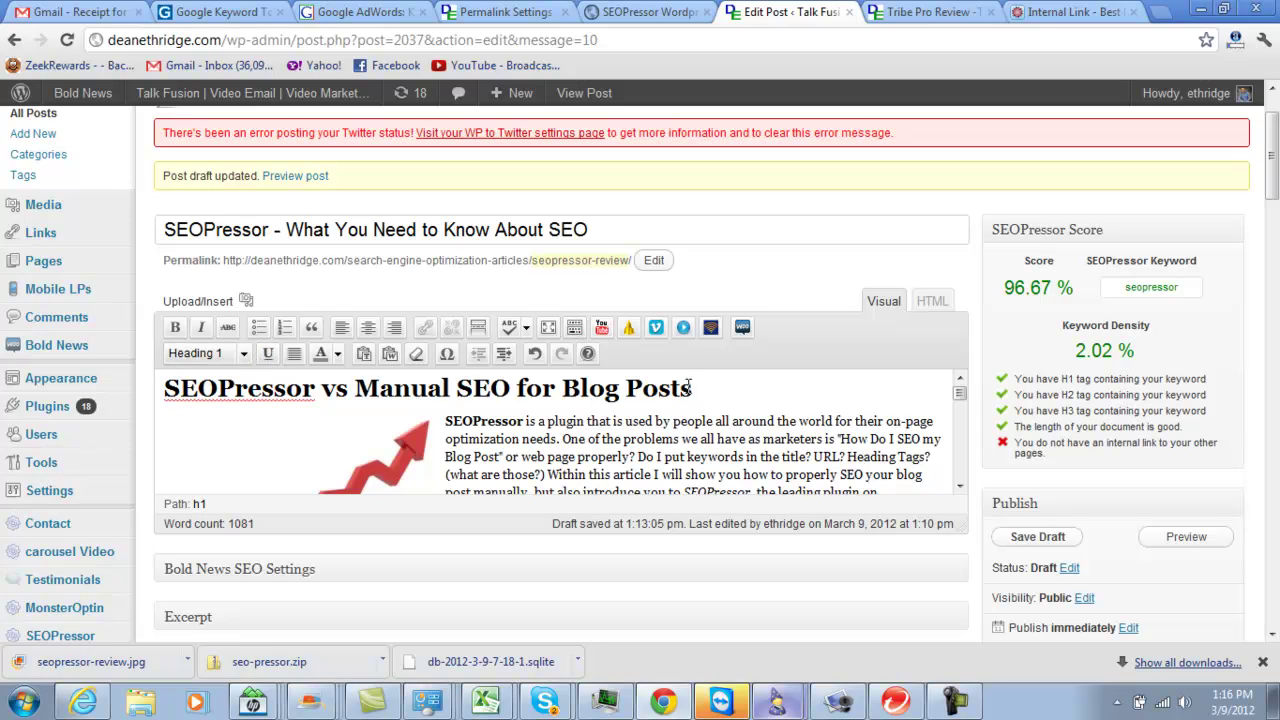
{"action": "left_click_drag", "start_coordinate": [697, 388], "coordinate": [138, 388]}
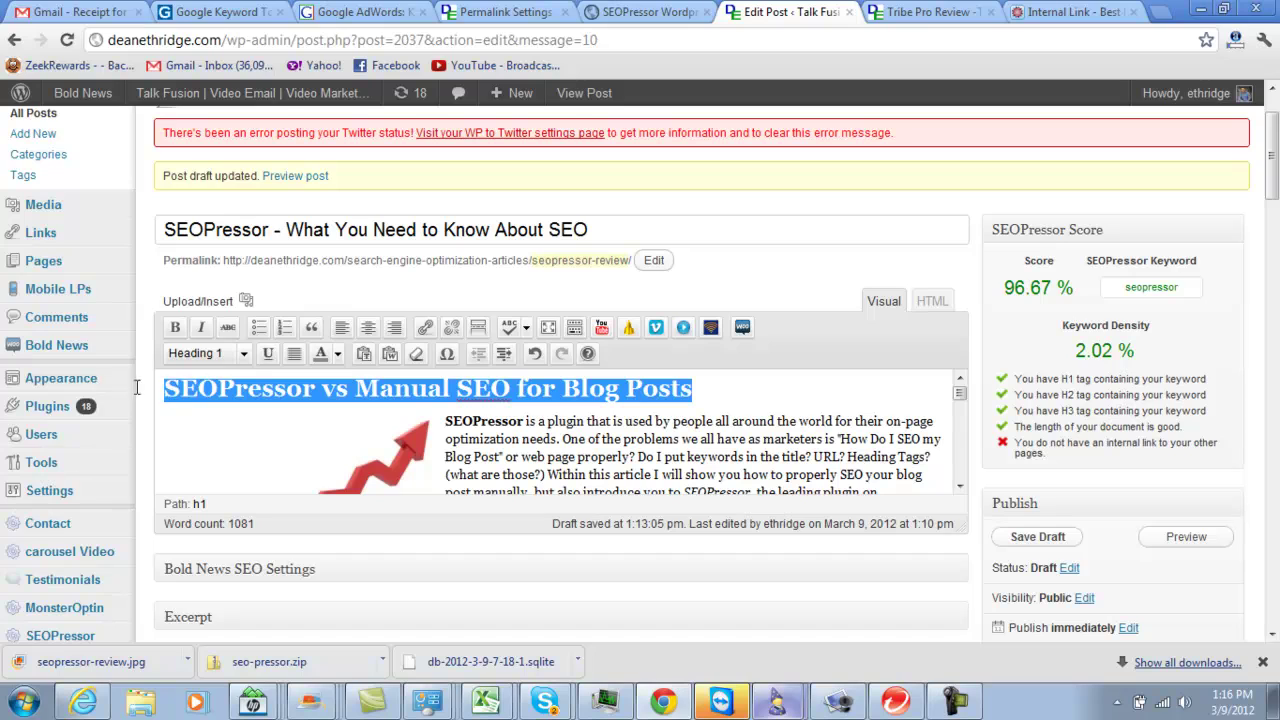
{"action": "left_click", "coordinate": [244, 355]}
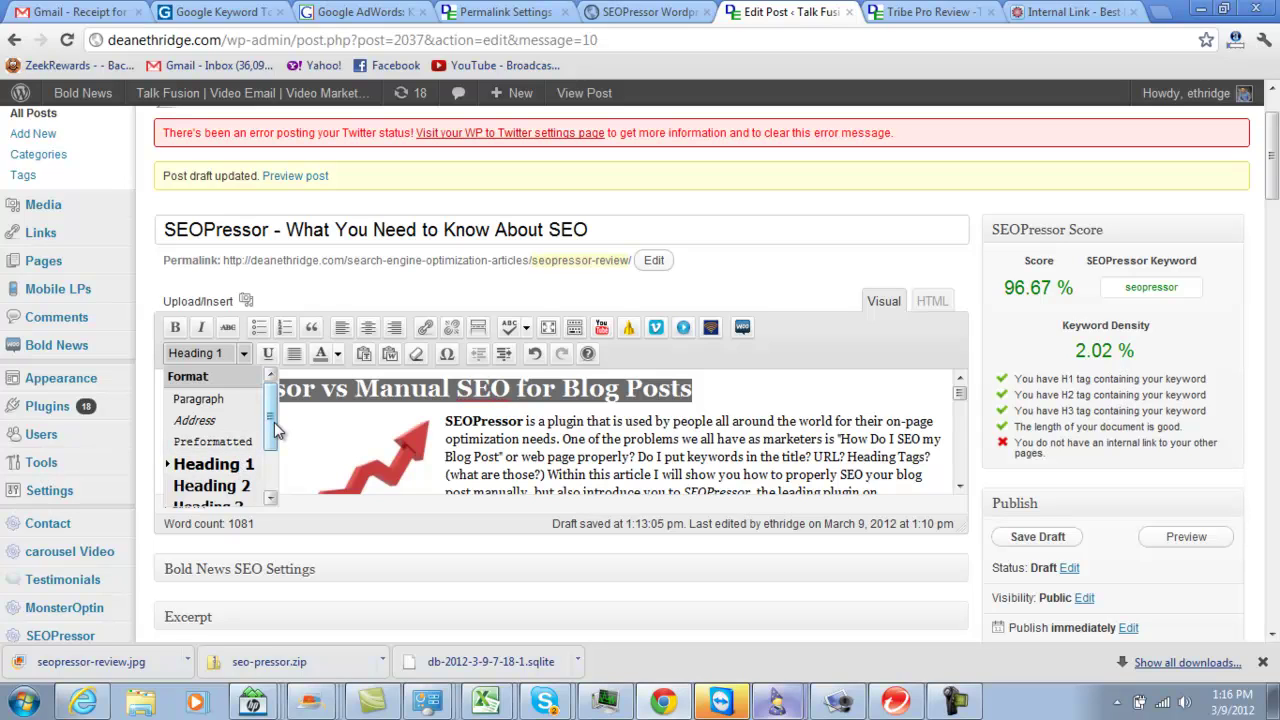
{"action": "left_click_drag", "start_coordinate": [274, 422], "coordinate": [273, 437]}
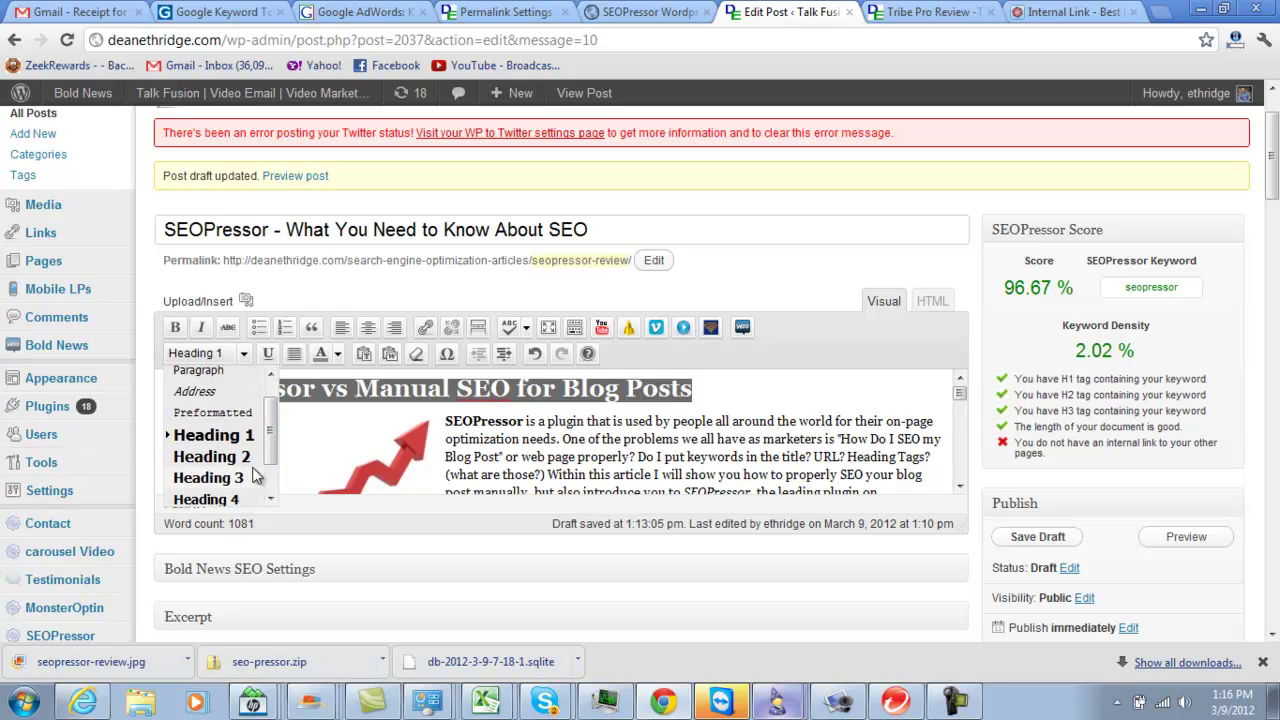
{"action": "left_click", "coordinate": [560, 437]}
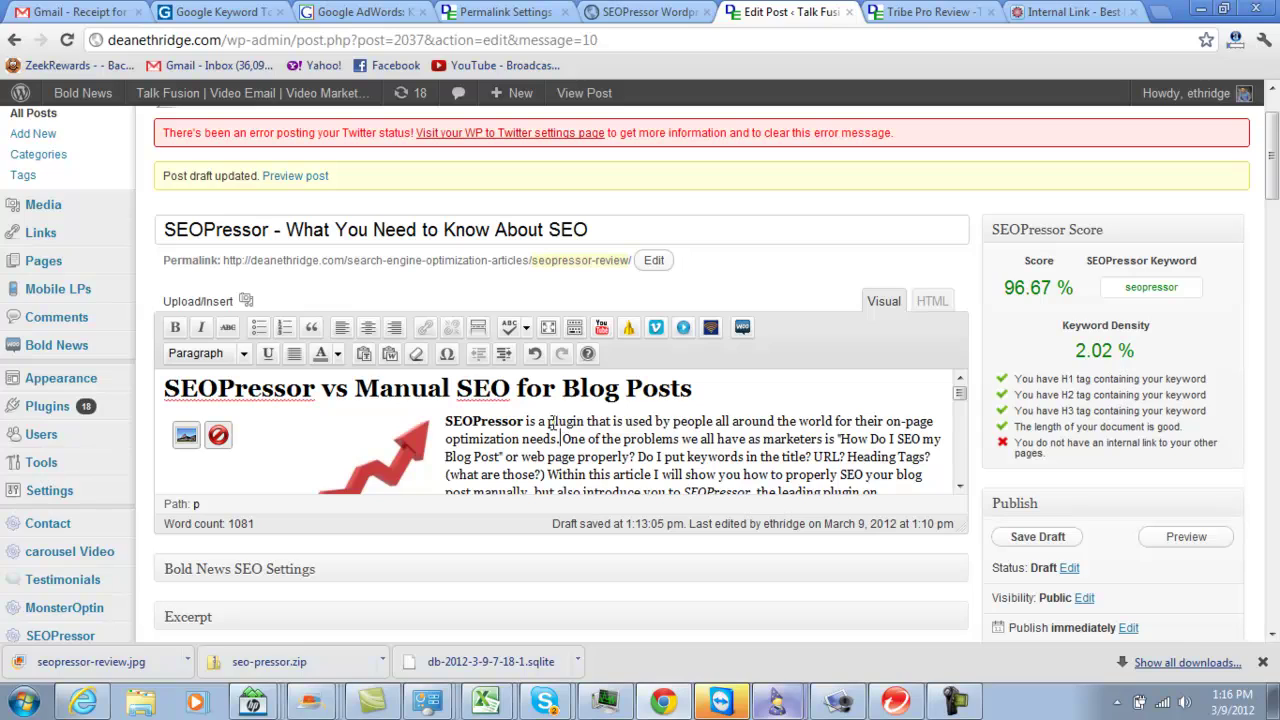
Examine where the keyword SEOPressor appears in the opening heading and at the start of the first paragraph.
{"action": "left_click", "coordinate": [519, 421]}
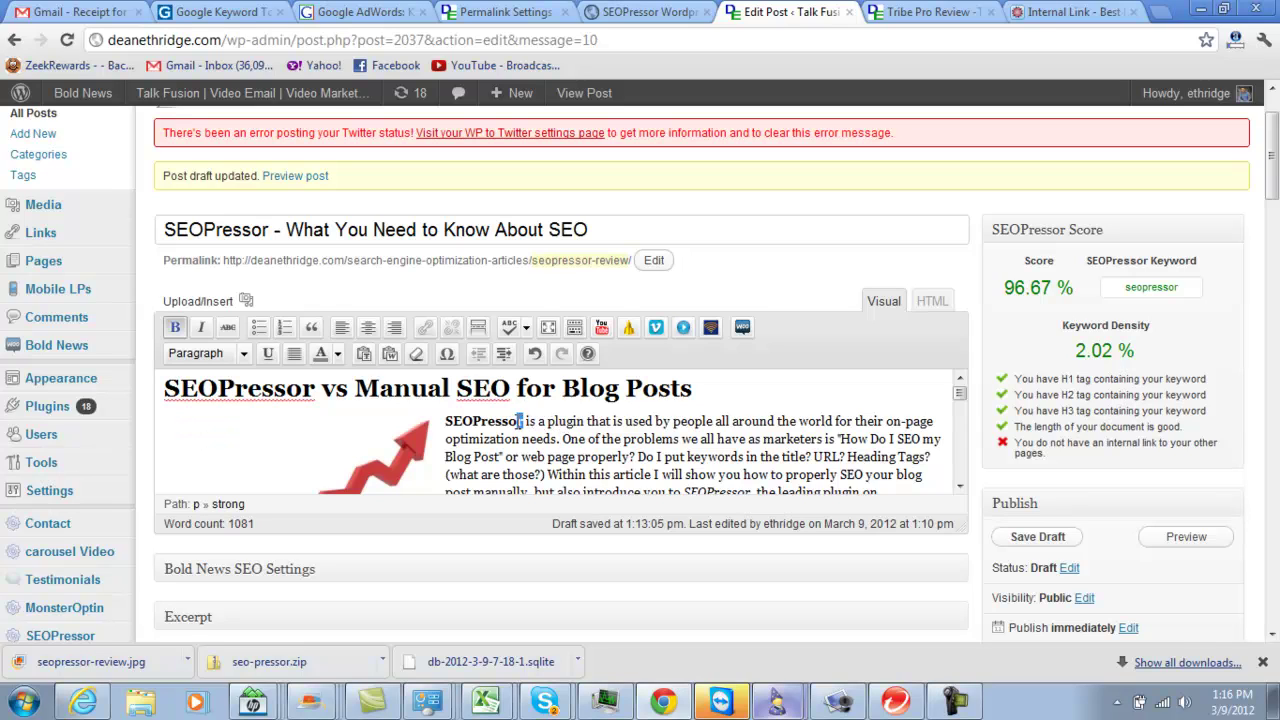
{"action": "left_click_drag", "start_coordinate": [519, 421], "coordinate": [447, 423]}
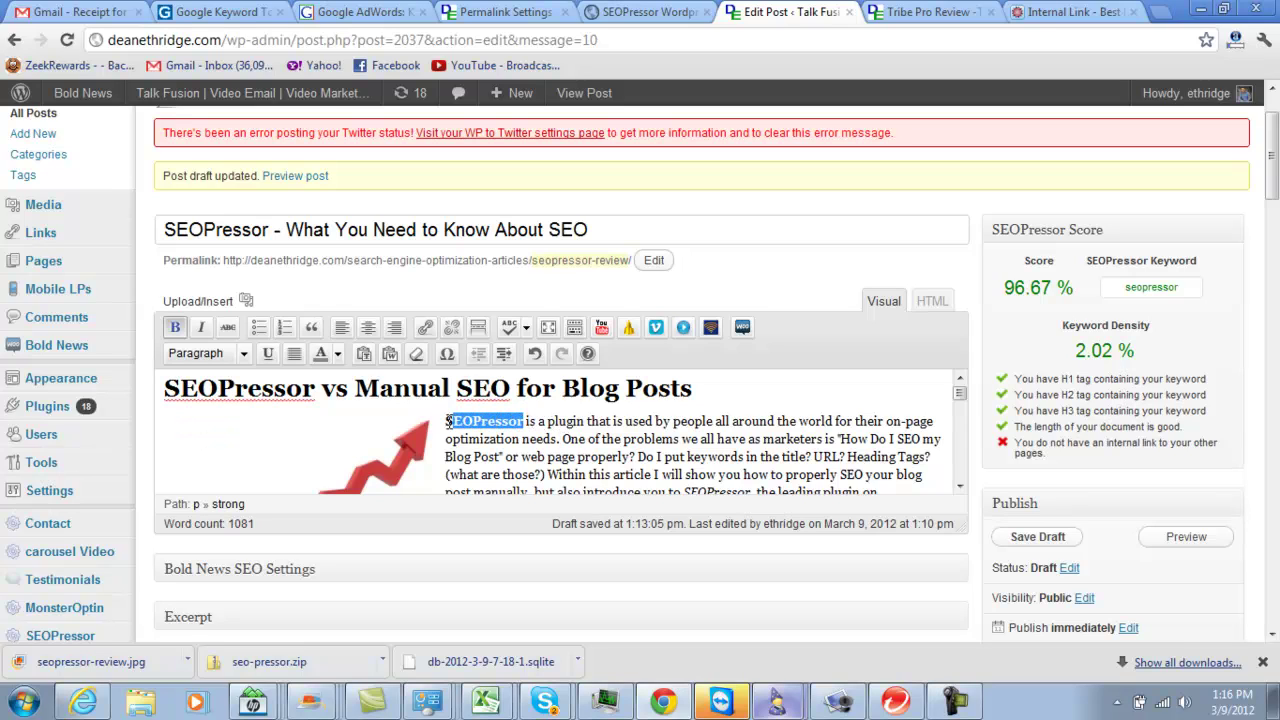
{"action": "left_click", "coordinate": [696, 392]}
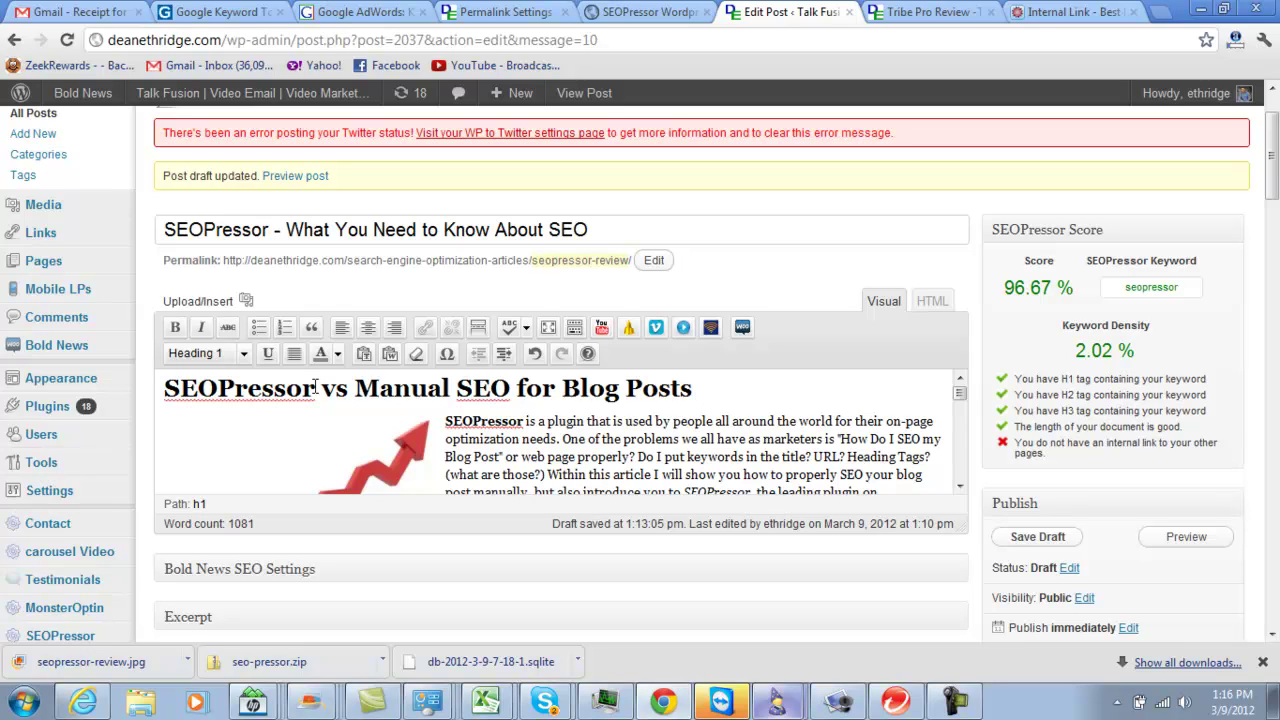
{"action": "left_click_drag", "start_coordinate": [318, 389], "coordinate": [168, 385]}
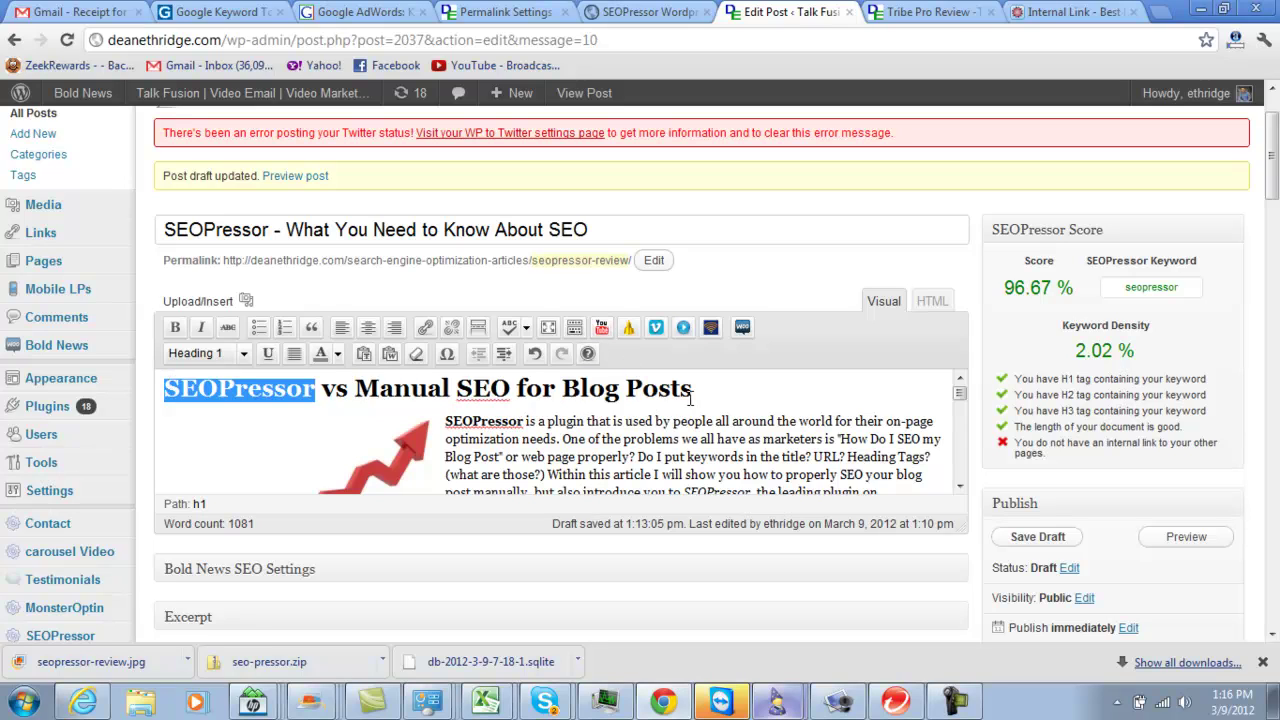
Examine the keyword subheadings in the middle and at the end of the article and their heading levels.
{"action": "scroll", "coordinate": [692, 420], "scroll_direction": "down", "scroll_amount": 4}
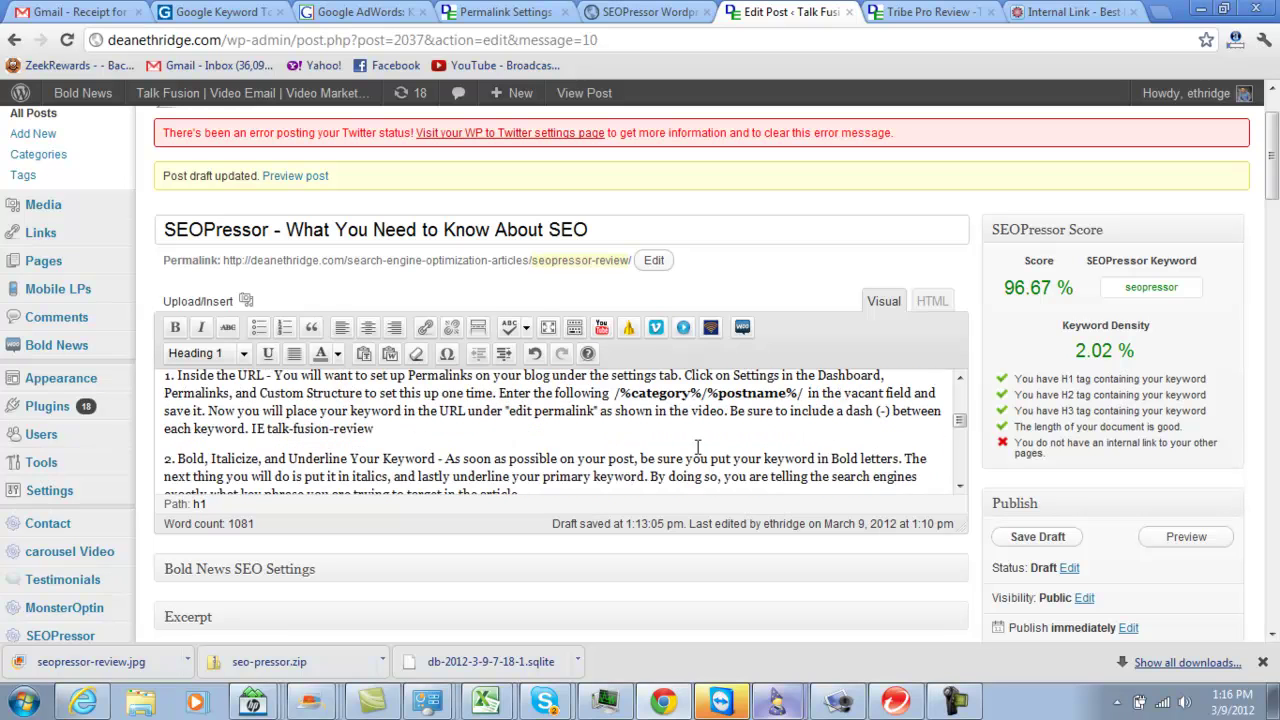
{"action": "scroll", "coordinate": [697, 446], "scroll_direction": "down", "scroll_amount": 10}
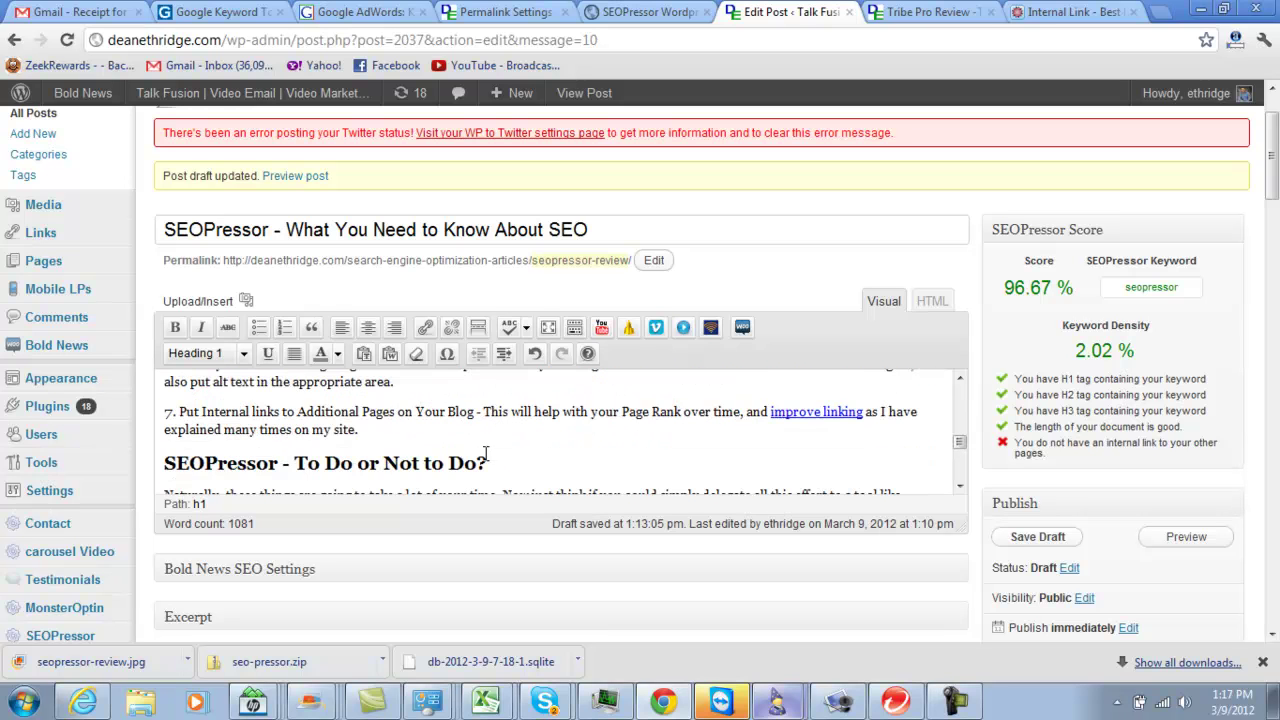
{"action": "scroll", "coordinate": [485, 455], "scroll_direction": "up", "scroll_amount": 2}
{"action": "scroll", "coordinate": [486, 457], "scroll_direction": "down", "scroll_amount": 2}
{"action": "scroll", "coordinate": [537, 430], "scroll_direction": "down", "scroll_amount": 2}
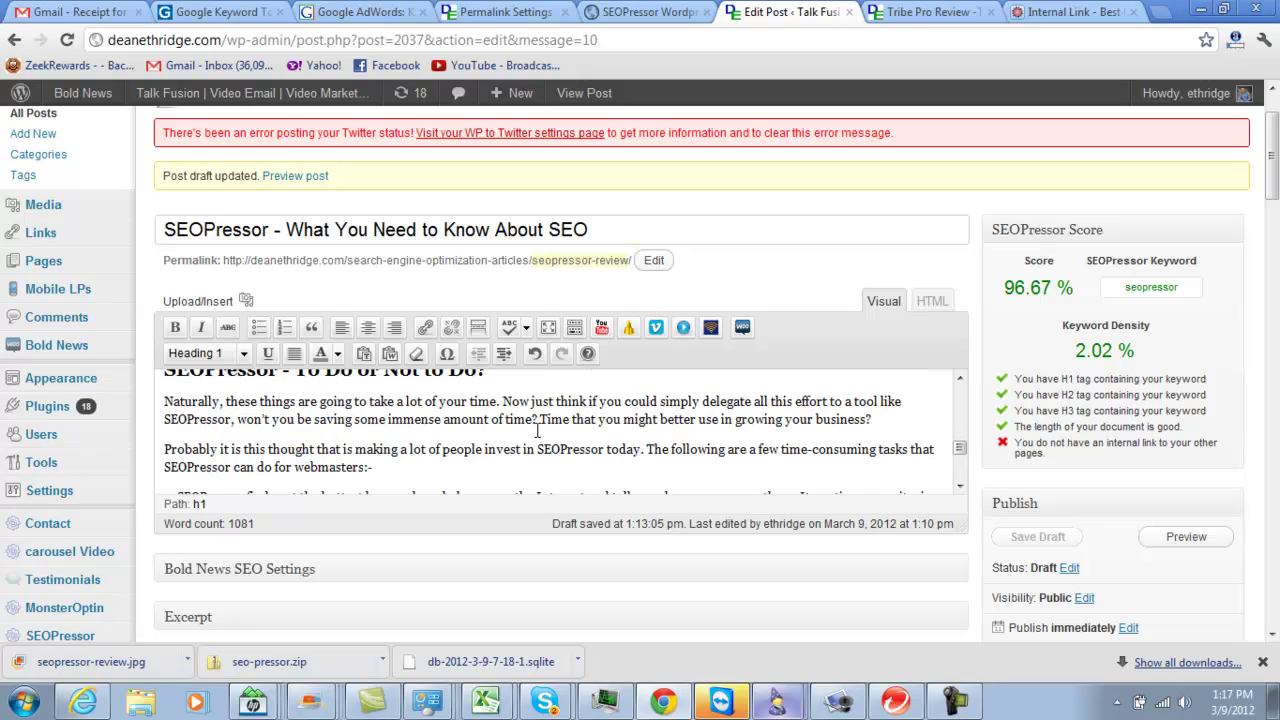
{"action": "scroll", "coordinate": [537, 430], "scroll_direction": "down", "scroll_amount": 10}
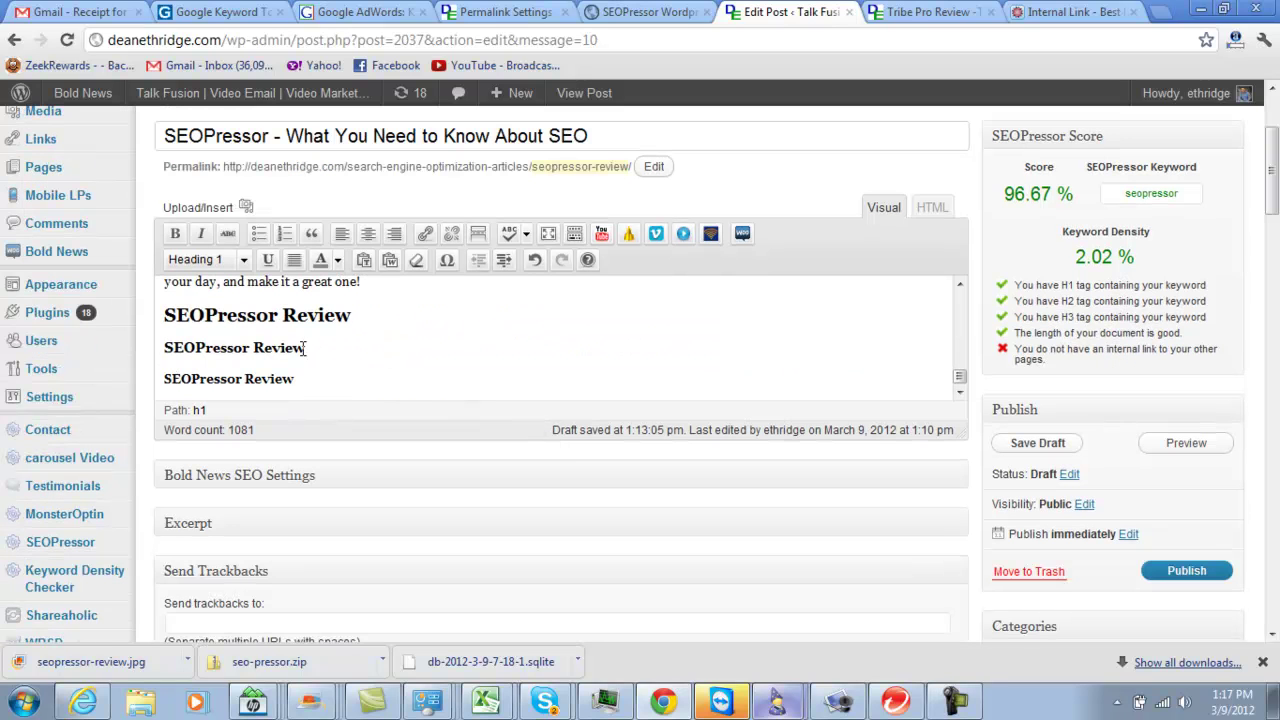
{"action": "left_click", "coordinate": [305, 347]}
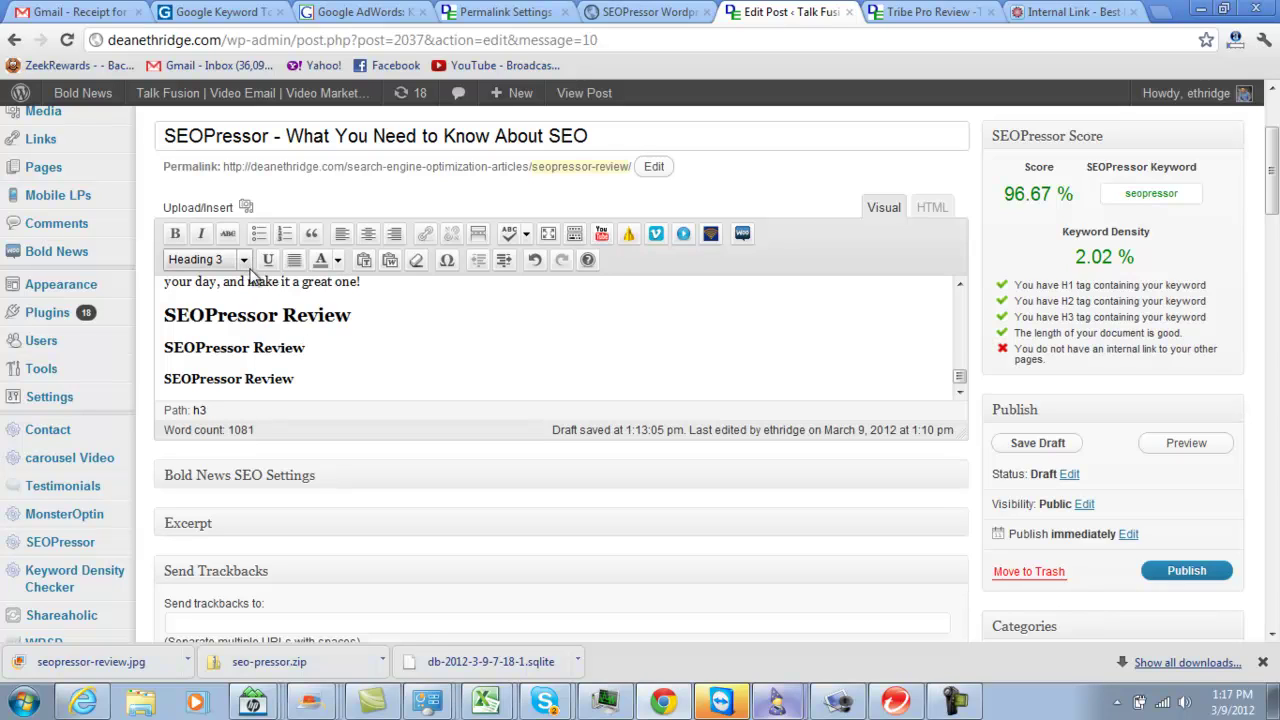
{"action": "scroll", "coordinate": [252, 280], "scroll_direction": "up", "scroll_amount": 8}
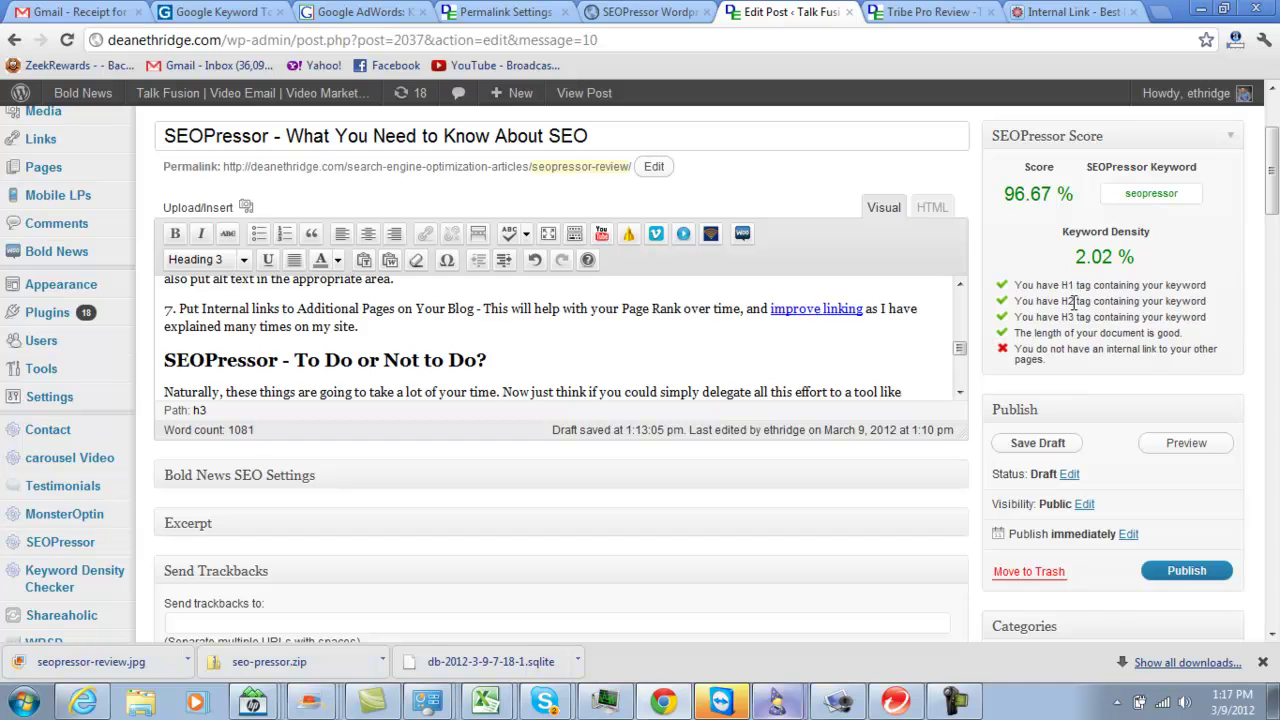
Inspect the bold, italic and underlined occurrences of the keyword SEOPressor in the article's opening paragraphs.
{"action": "scroll", "coordinate": [857, 326], "scroll_direction": "up", "scroll_amount": 15}
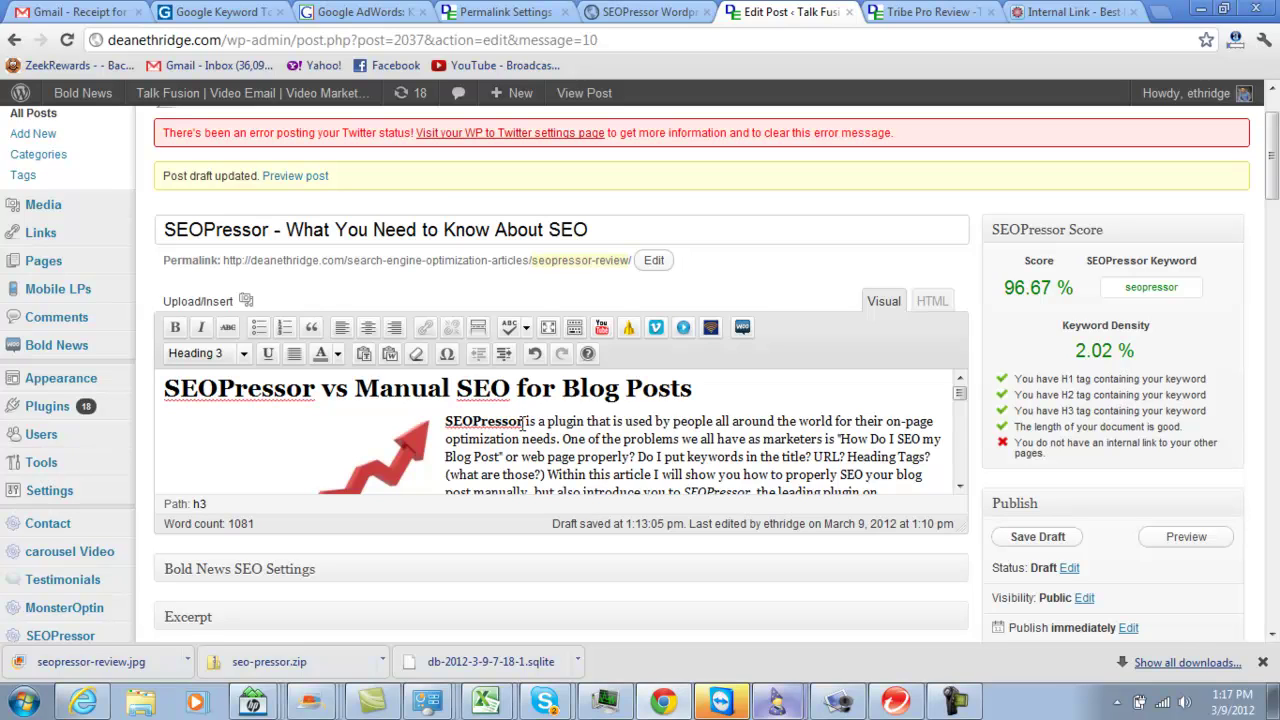
{"action": "double_click", "coordinate": [510, 422]}
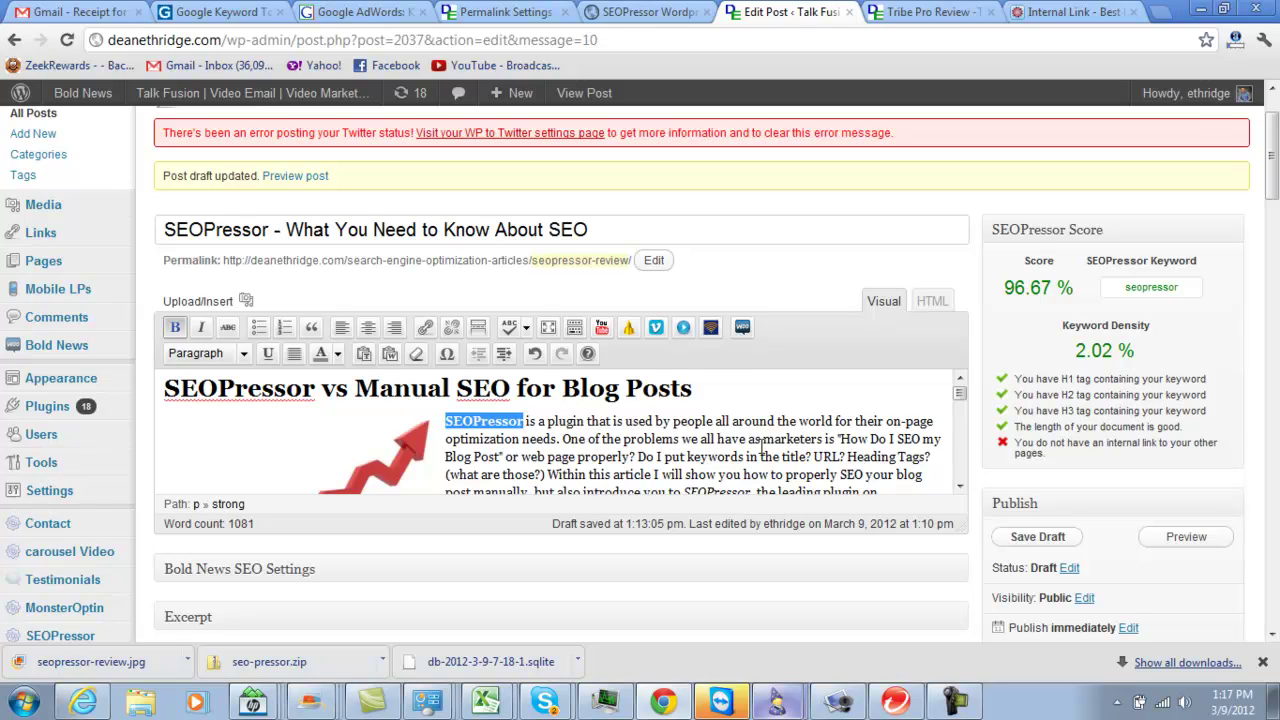
{"action": "scroll", "coordinate": [762, 447], "scroll_direction": "down", "scroll_amount": 2}
{"action": "left_click_drag", "start_coordinate": [684, 398], "coordinate": [753, 400]}
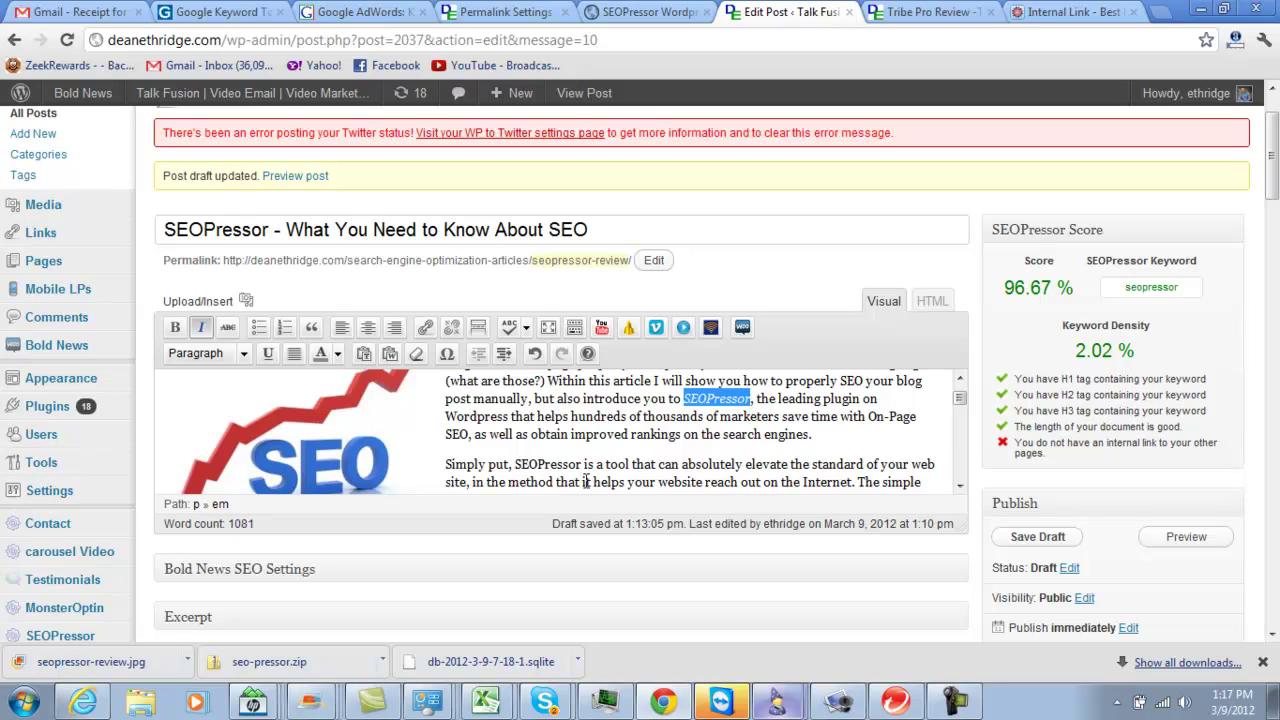
{"action": "scroll", "coordinate": [786, 428], "scroll_direction": "down", "scroll_amount": 2}
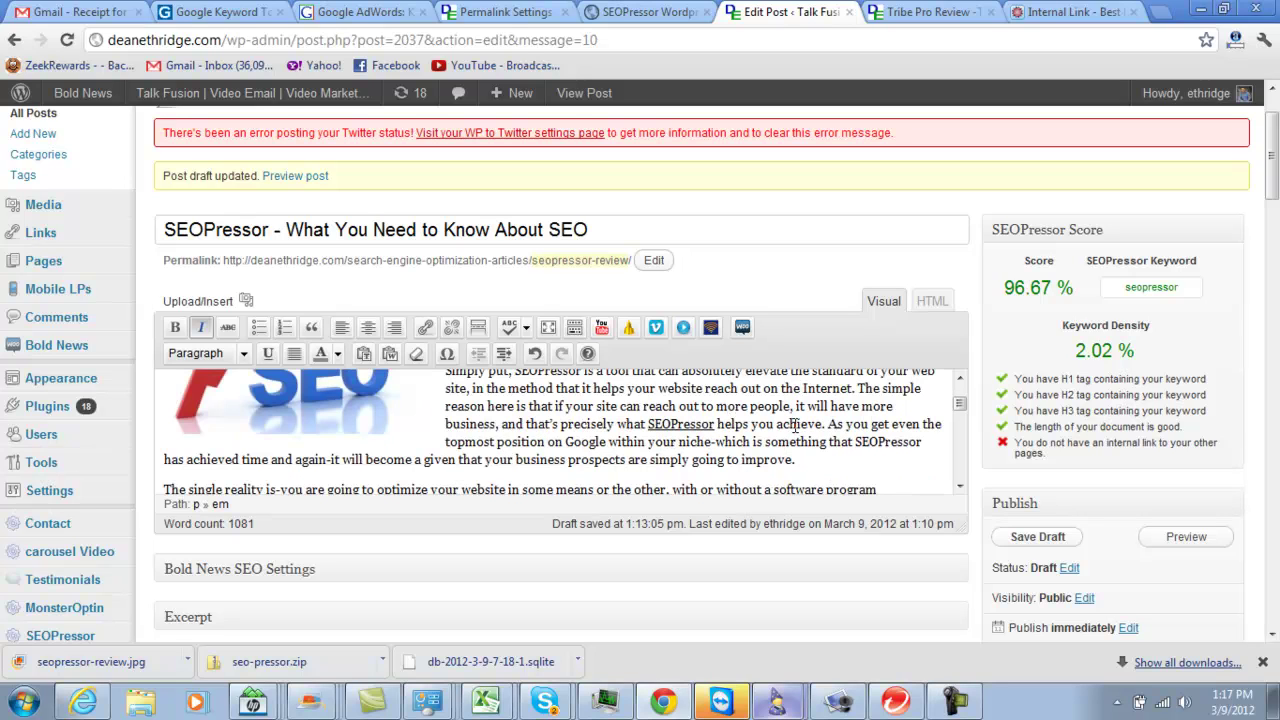
{"action": "left_click_drag", "start_coordinate": [716, 424], "coordinate": [649, 427]}
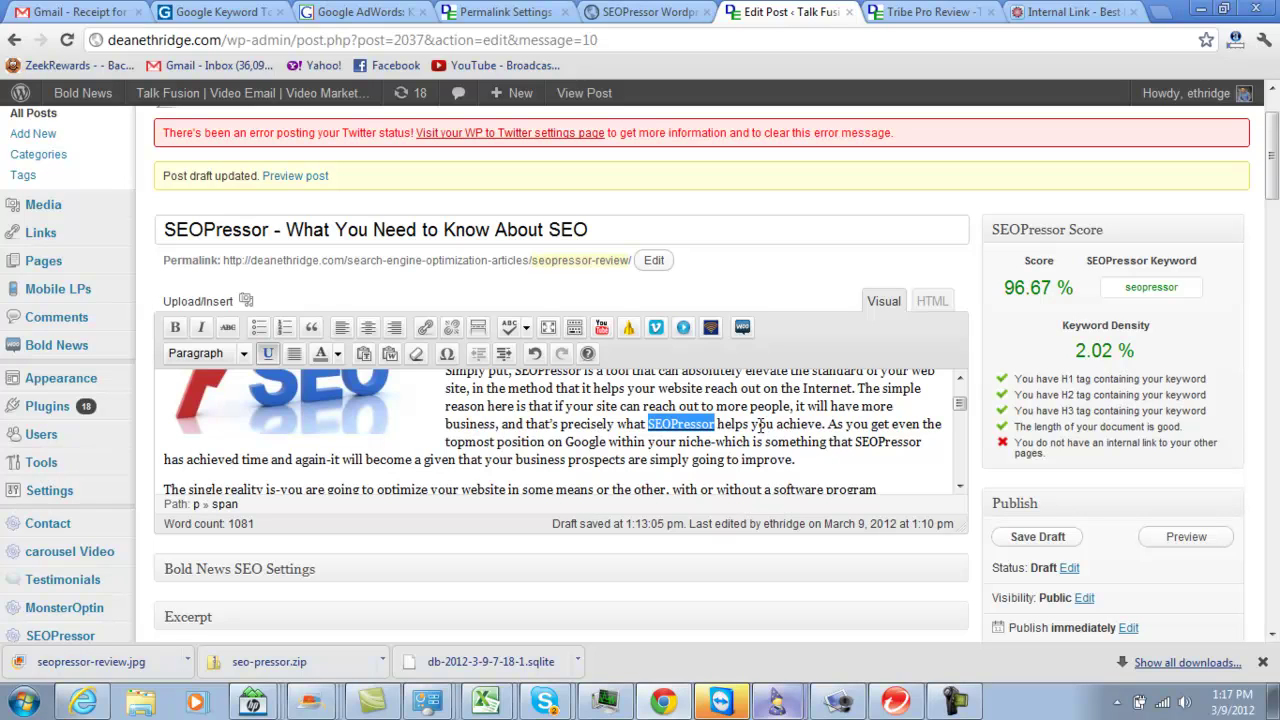
Check the density of the keyword seopressor among the single words in the Keyword Density Checker.
{"action": "scroll", "coordinate": [761, 426], "scroll_direction": "down", "scroll_amount": 2}
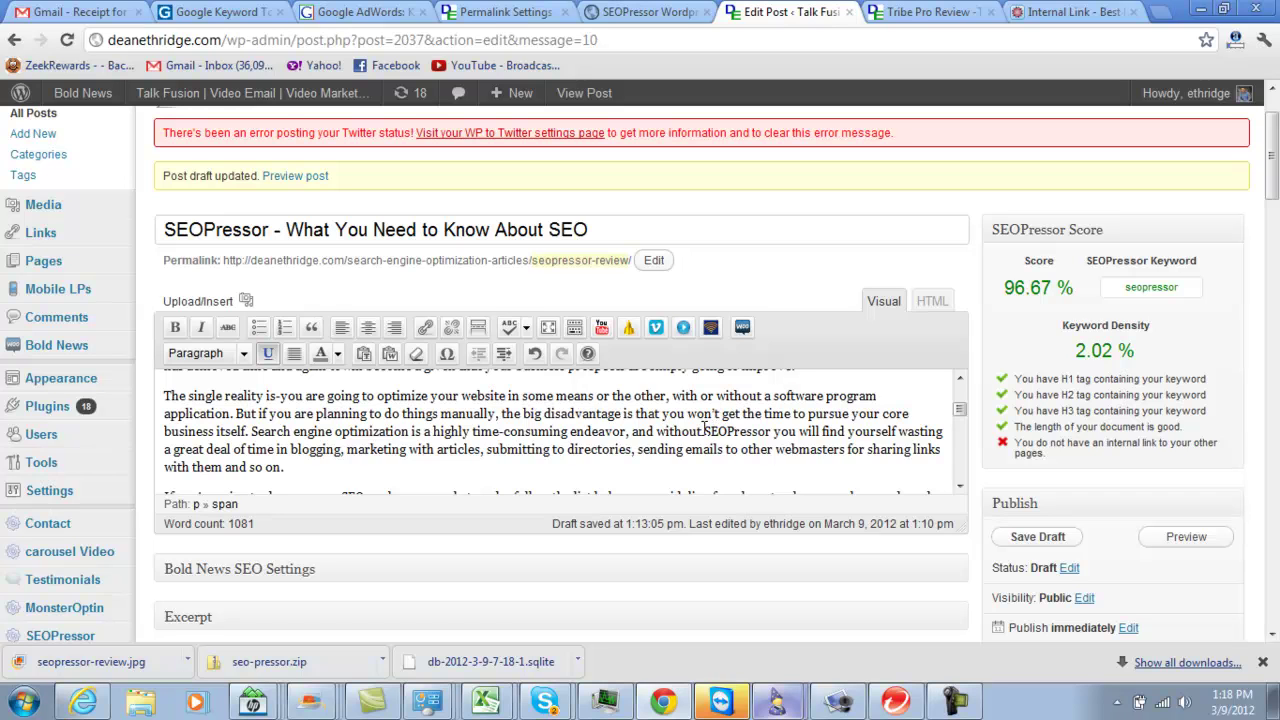
{"action": "scroll", "coordinate": [817, 560], "scroll_direction": "down", "scroll_amount": 15}
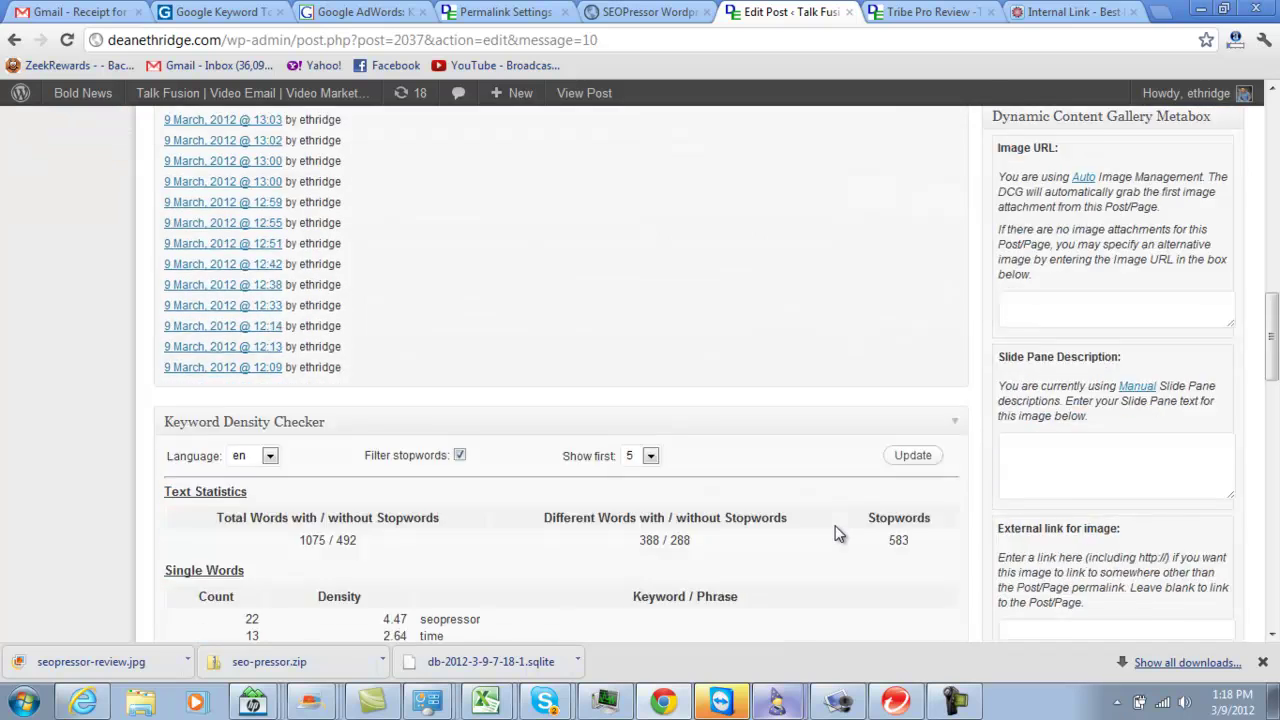
{"action": "scroll", "coordinate": [838, 534], "scroll_direction": "down", "scroll_amount": 3}
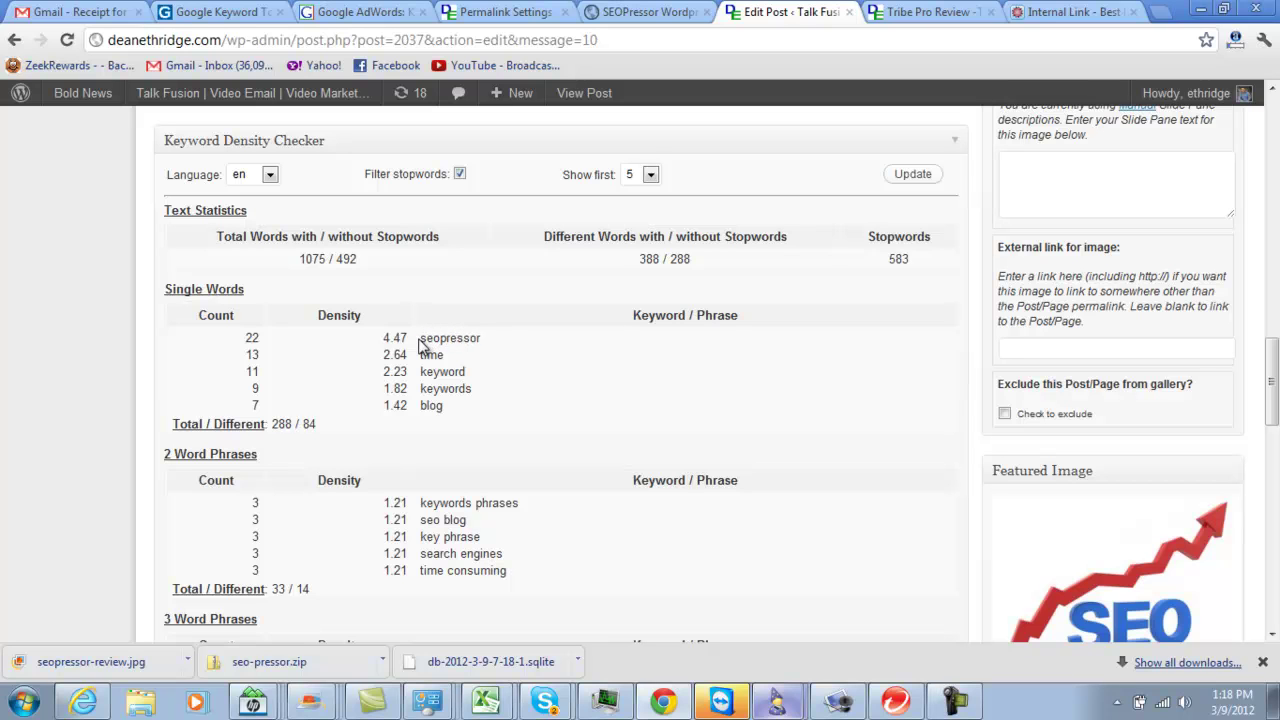
{"action": "left_click_drag", "start_coordinate": [419, 339], "coordinate": [481, 339]}
{"action": "scroll", "coordinate": [635, 392], "scroll_direction": "up", "scroll_amount": 15}
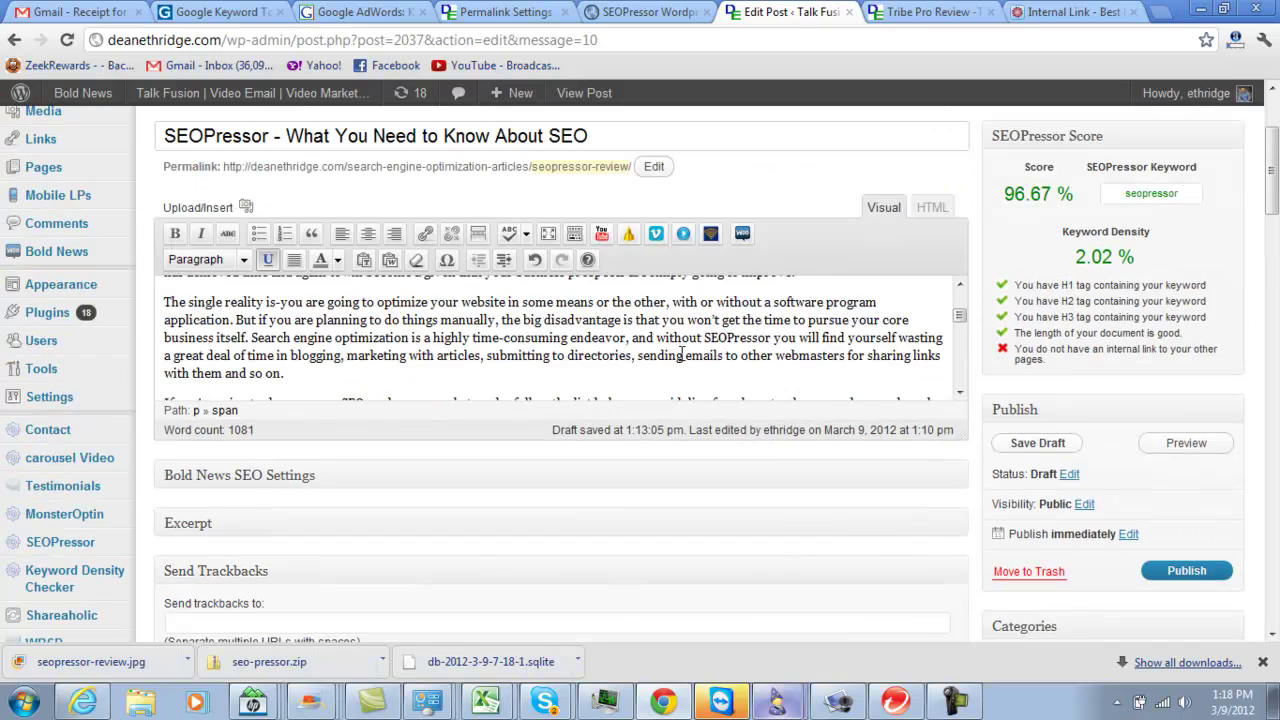
Examine where the keyword SEOPressor stands in the post's All in One SEO Pack title.
{"action": "scroll", "coordinate": [681, 354], "scroll_direction": "up", "scroll_amount": 2}
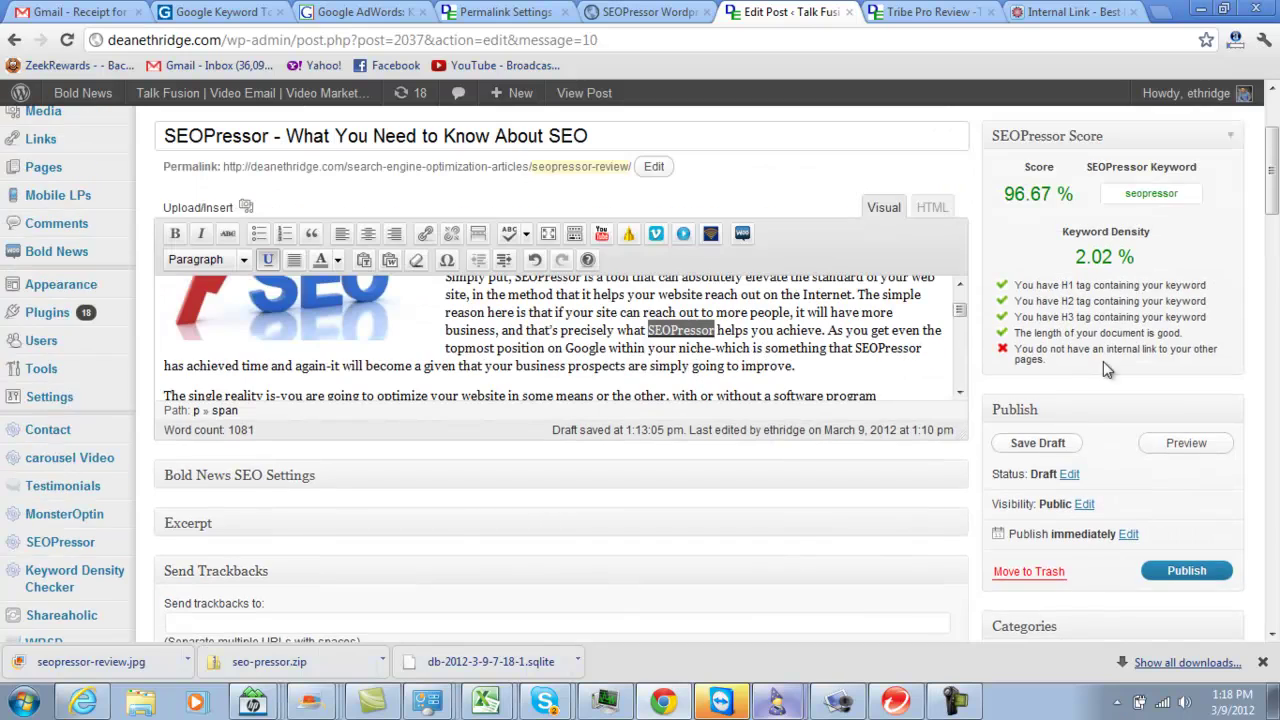
{"action": "scroll", "coordinate": [723, 450], "scroll_direction": "down", "scroll_amount": 15}
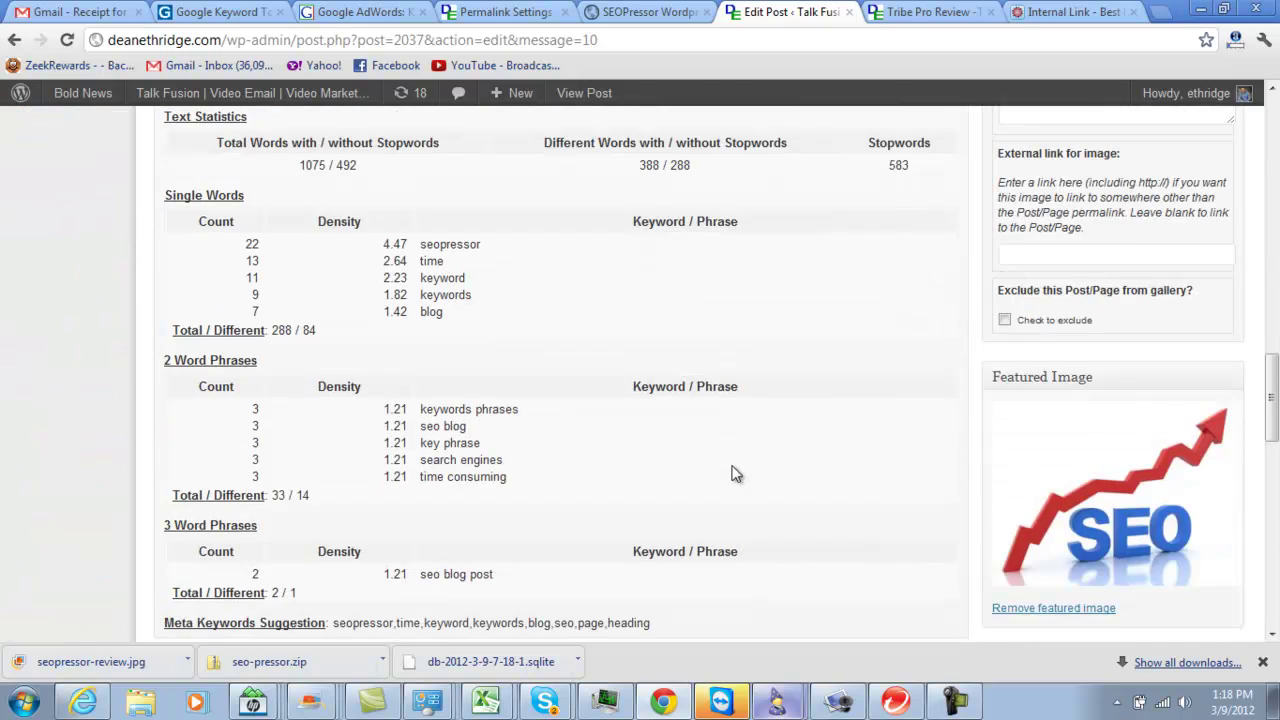
{"action": "scroll", "coordinate": [735, 473], "scroll_direction": "down", "scroll_amount": 5}
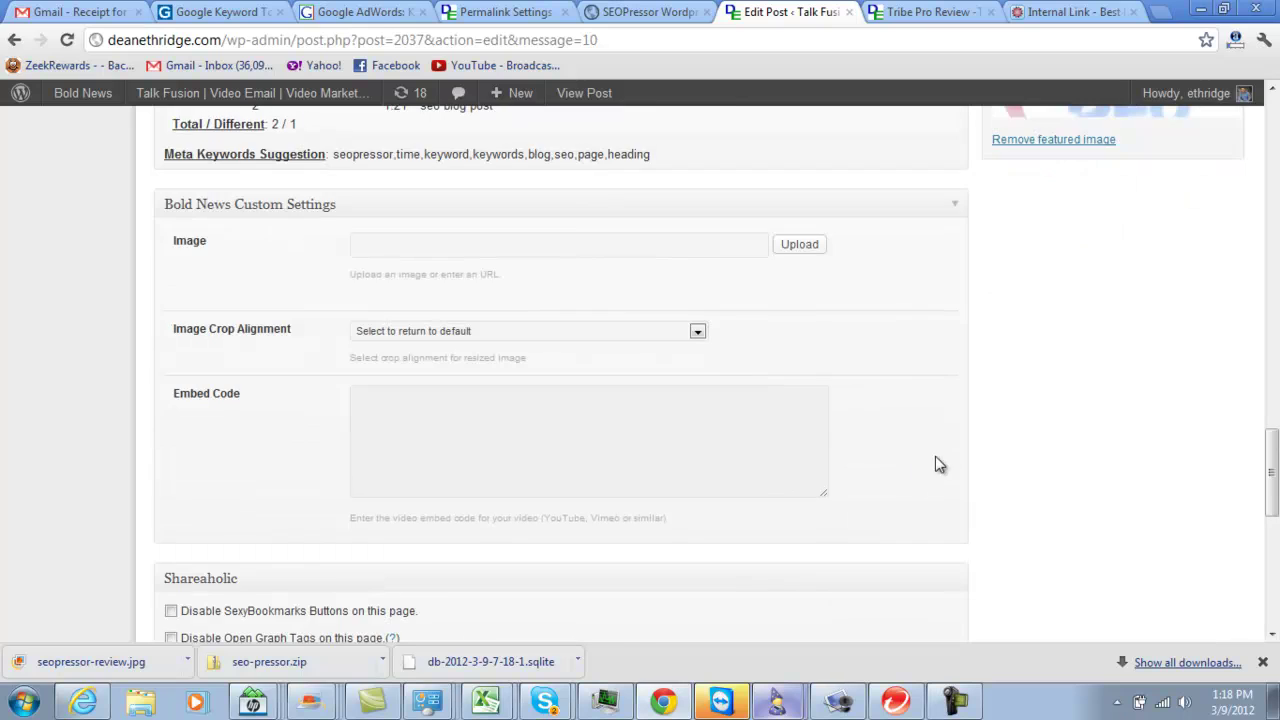
{"action": "scroll", "coordinate": [940, 464], "scroll_direction": "down", "scroll_amount": 5}
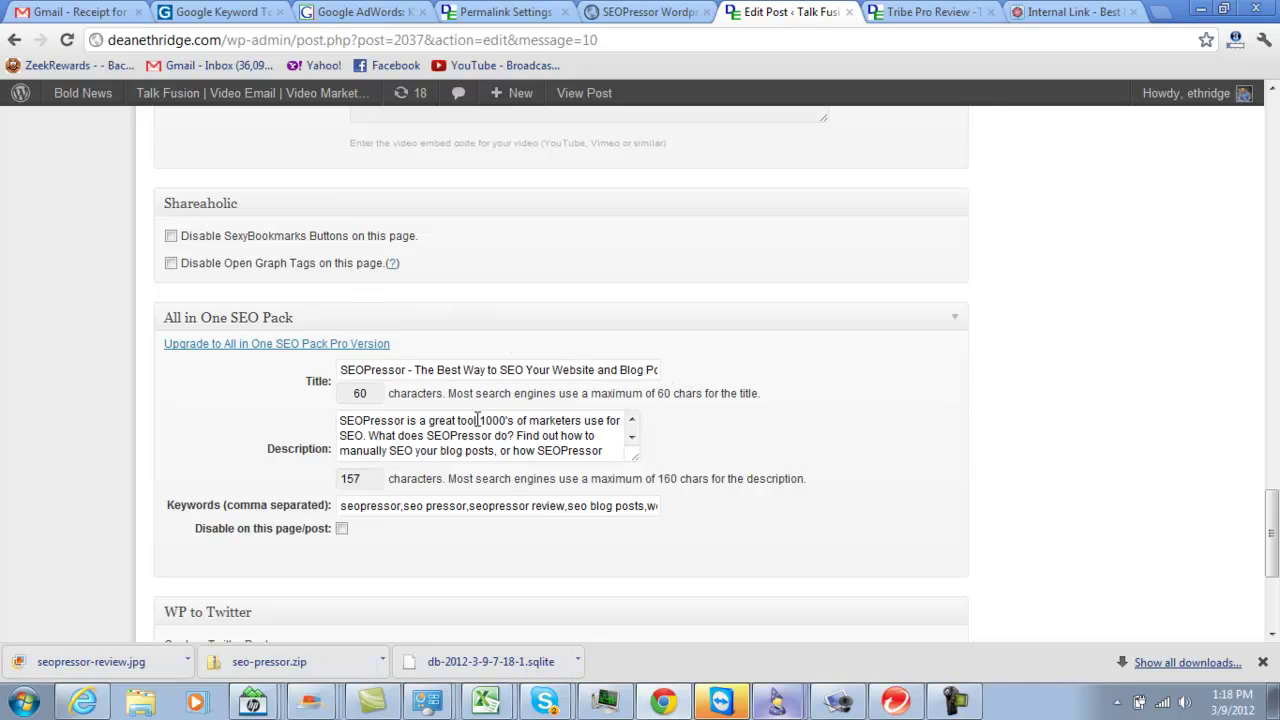
{"action": "left_click_drag", "start_coordinate": [407, 370], "coordinate": [338, 373]}
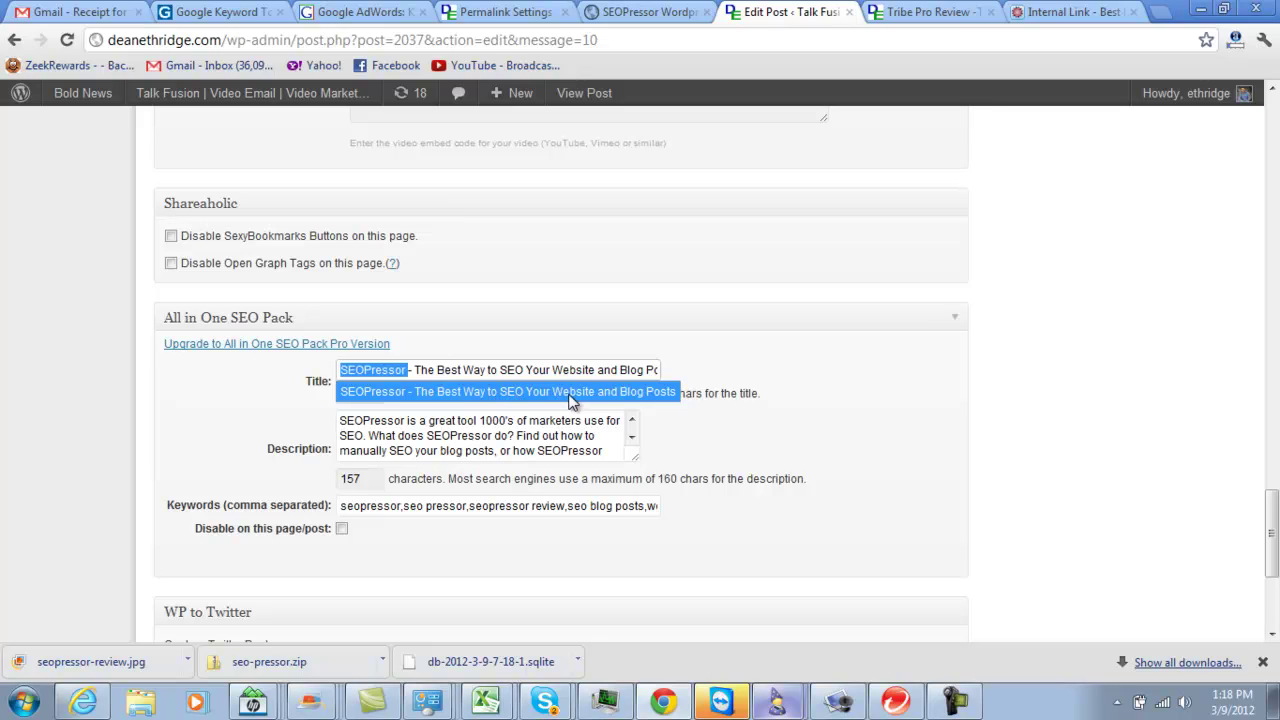
Examine the meta description and the comma-separated keywords in the All in One SEO Pack settings.
{"action": "left_click", "coordinate": [514, 421]}
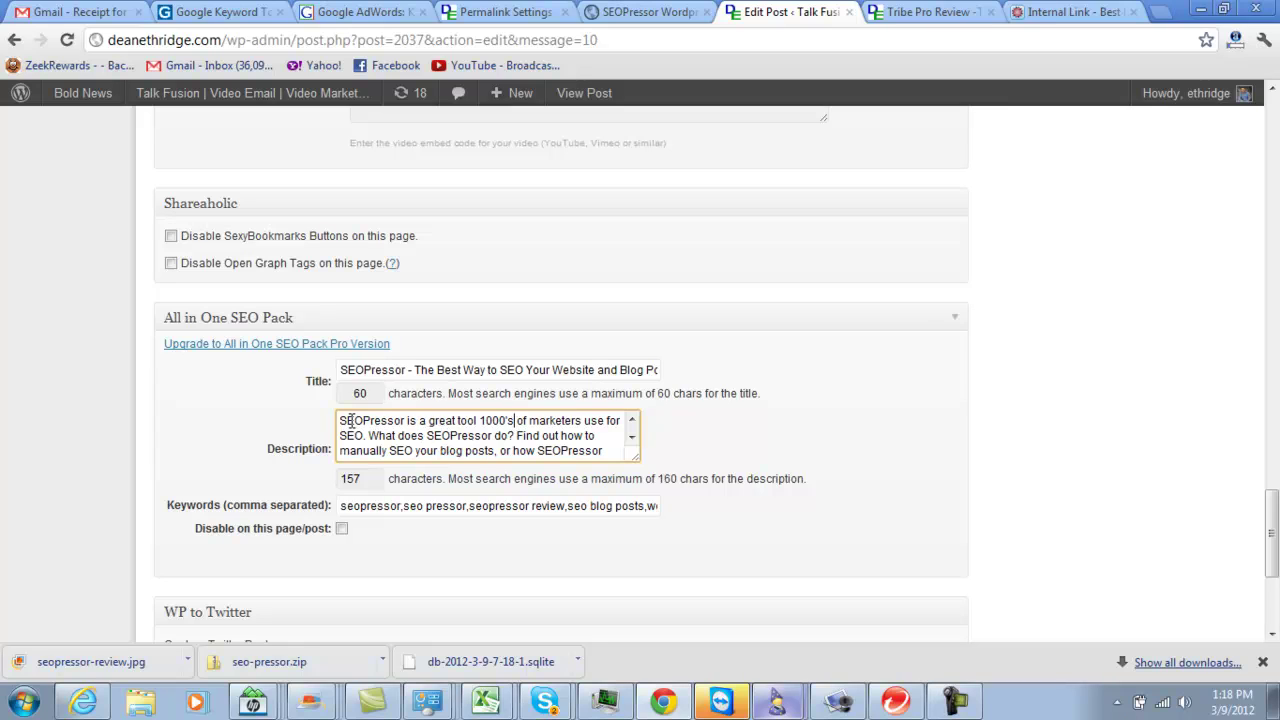
{"action": "left_click_drag", "start_coordinate": [340, 421], "coordinate": [572, 462]}
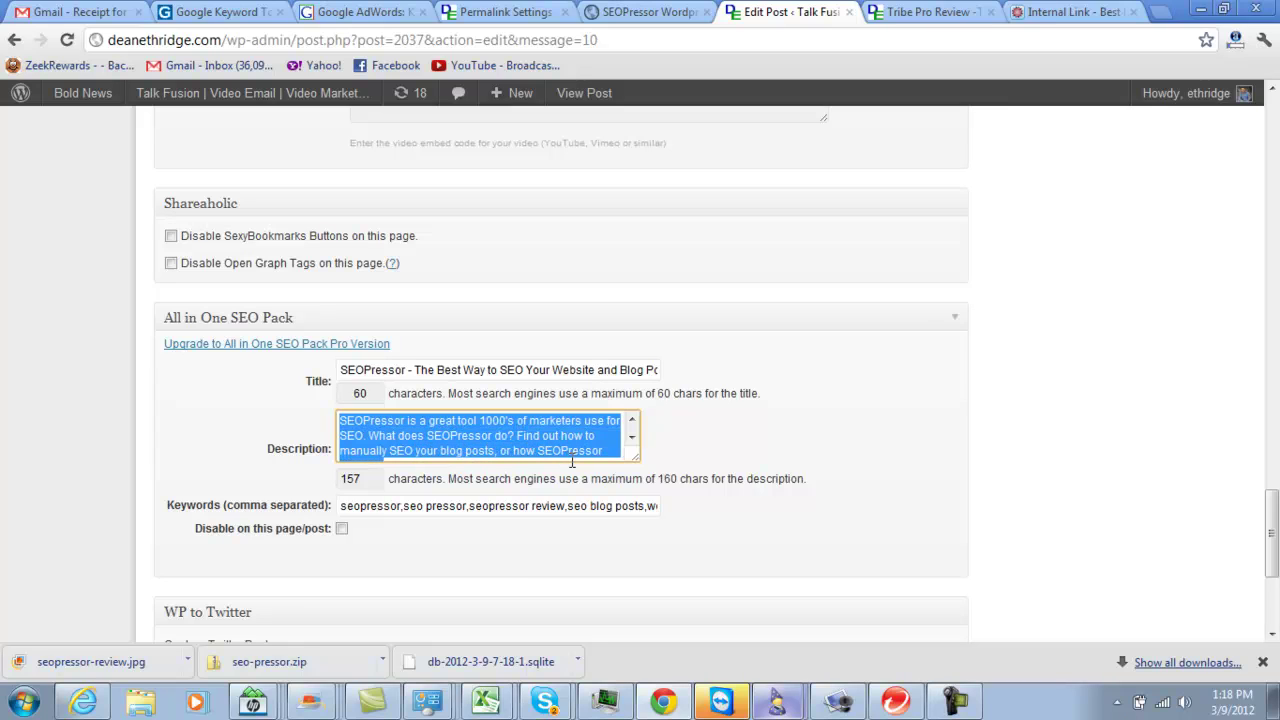
{"action": "left_click", "coordinate": [410, 434]}
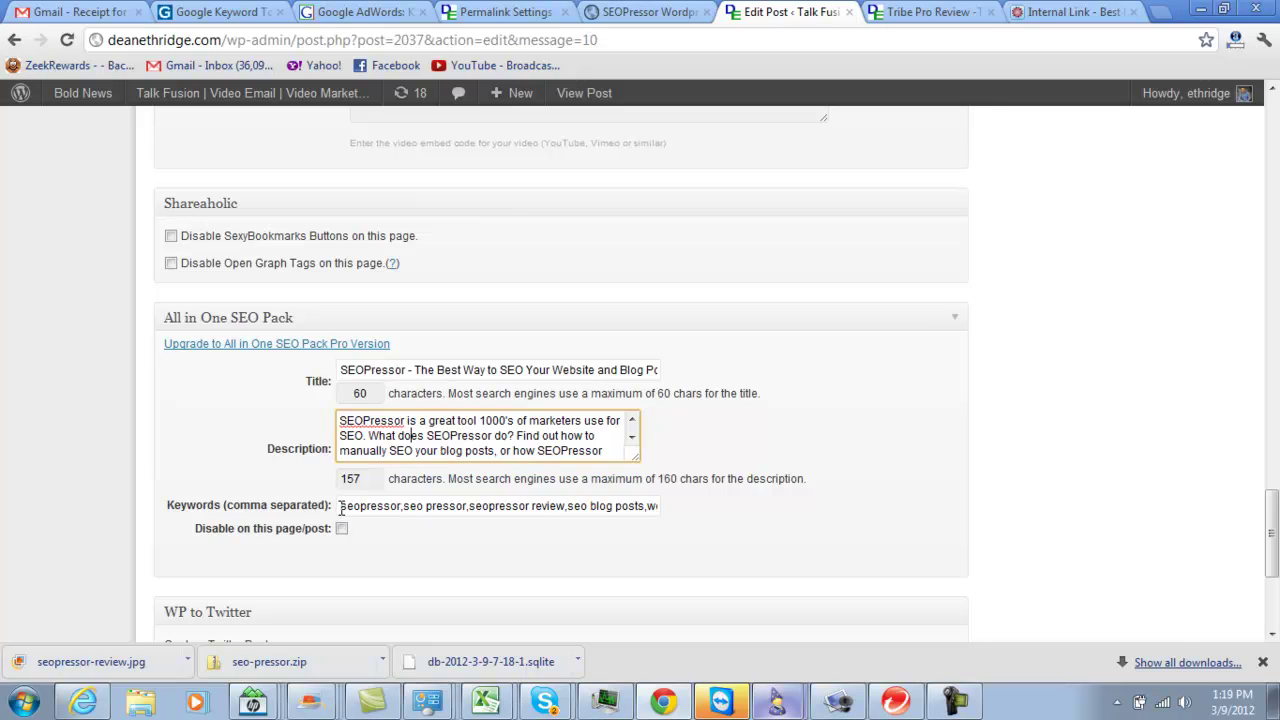
{"action": "left_click_drag", "start_coordinate": [341, 507], "coordinate": [496, 512]}
{"action": "left_click", "coordinate": [413, 510]}
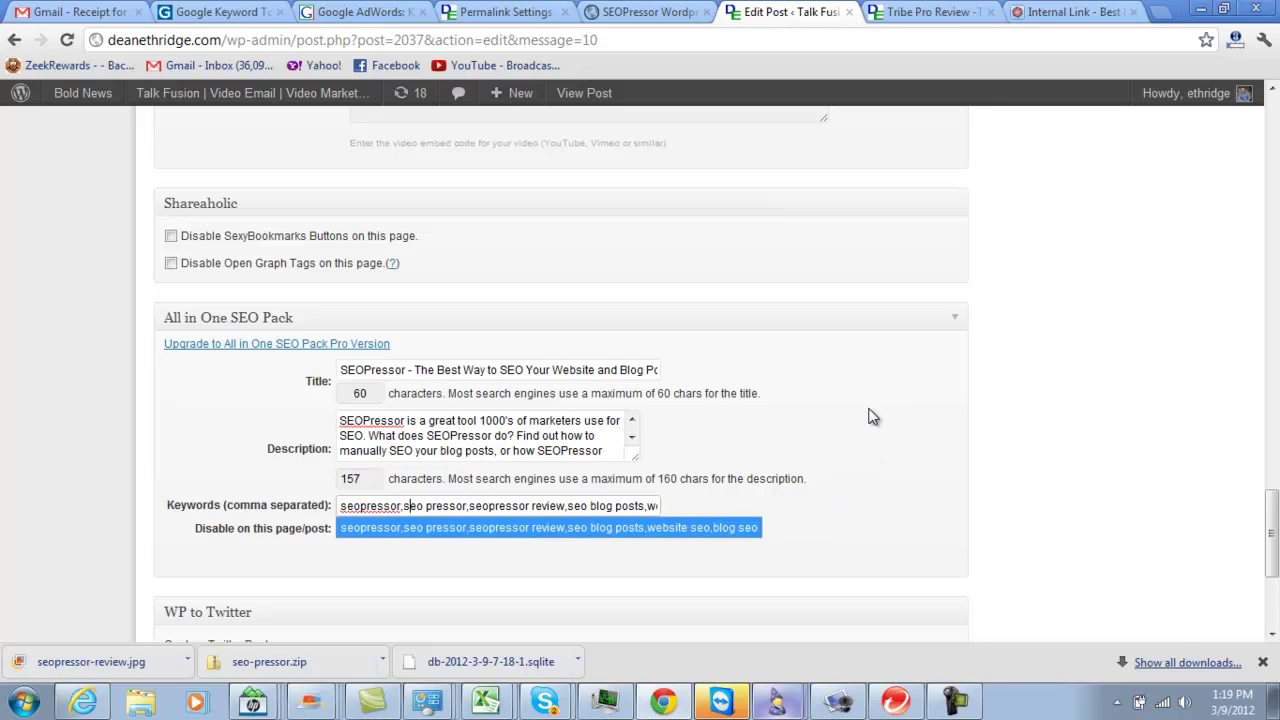
{"action": "scroll", "coordinate": [869, 416], "scroll_direction": "down", "scroll_amount": 2}
{"action": "scroll", "coordinate": [849, 354], "scroll_direction": "up", "scroll_amount": 1}
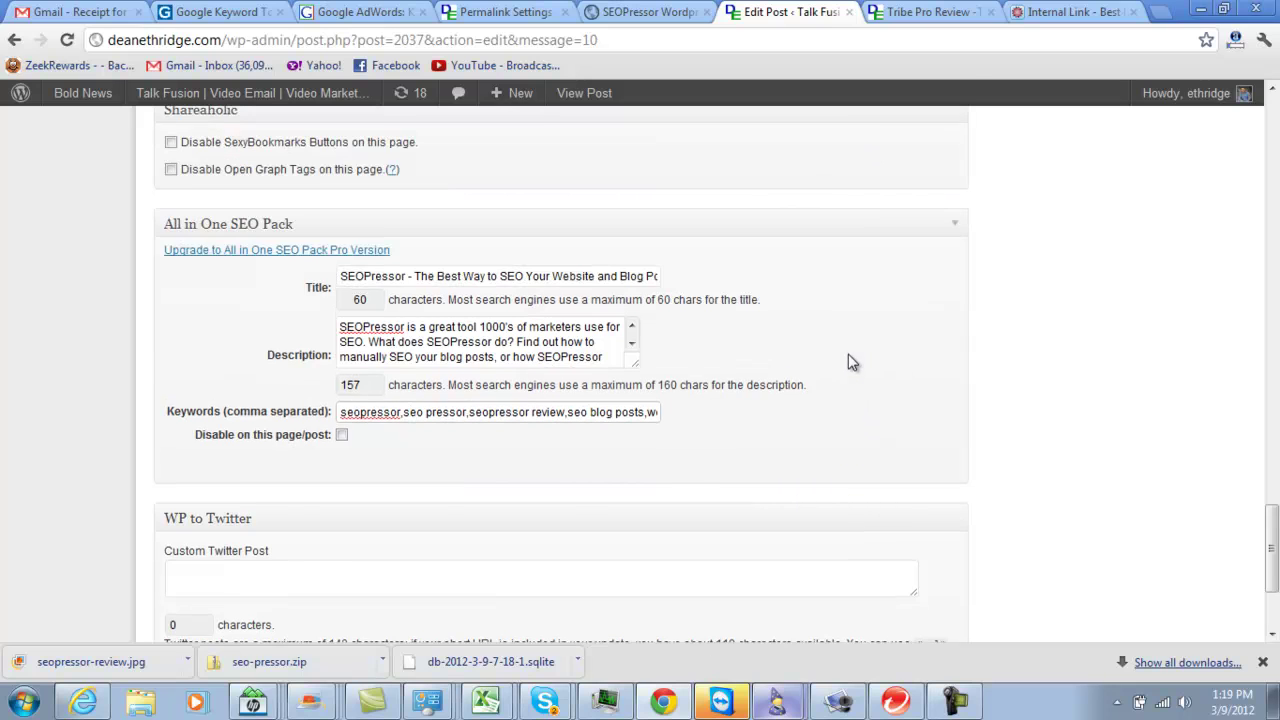
{"action": "scroll", "coordinate": [829, 343], "scroll_direction": "up", "scroll_amount": 2}
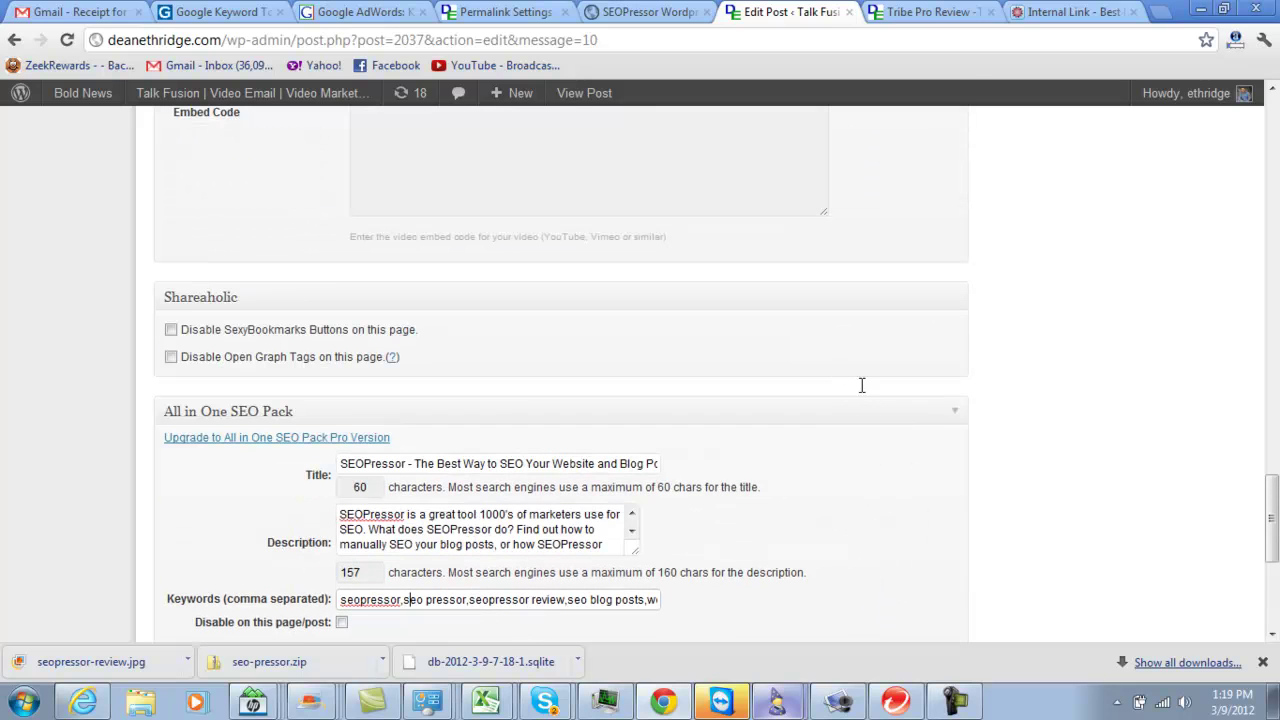
Edit the article's SEO image and remove the space after the comma in its alternate text, giving "Seopressor,Seopressor Review".
{"action": "scroll", "coordinate": [861, 385], "scroll_direction": "up", "scroll_amount": 12}
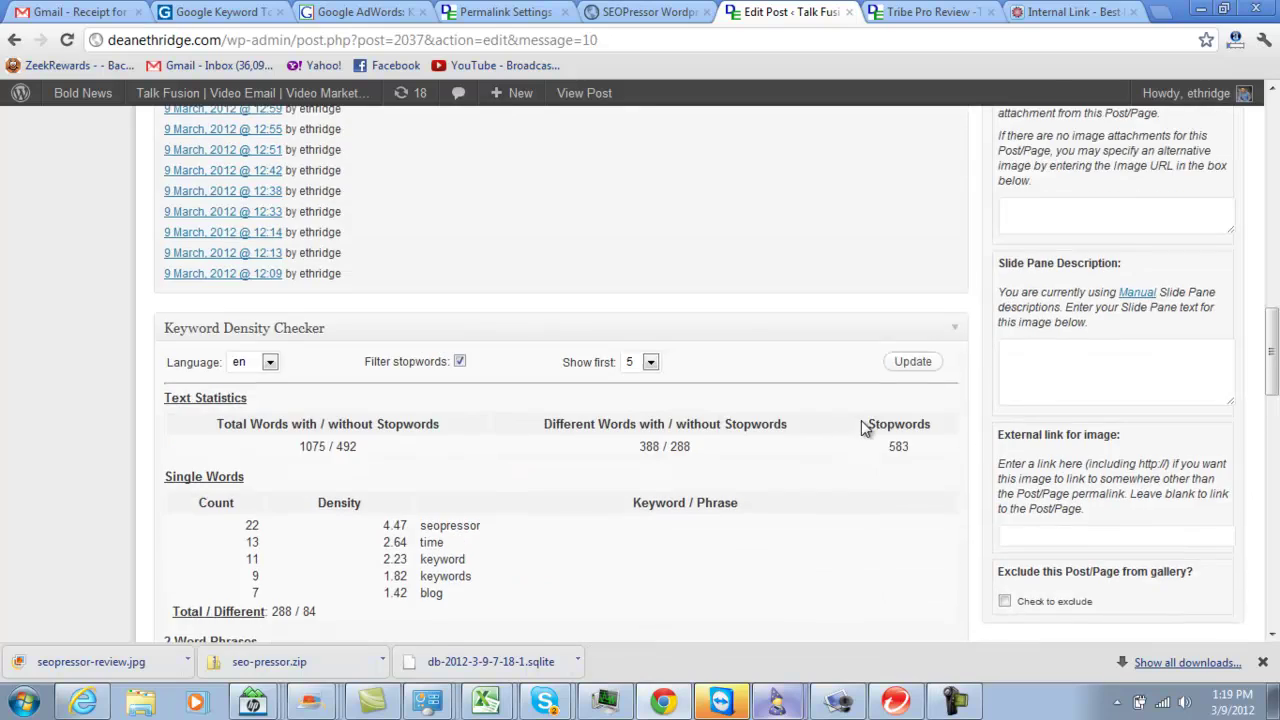
{"action": "scroll", "coordinate": [861, 420], "scroll_direction": "up", "scroll_amount": 15}
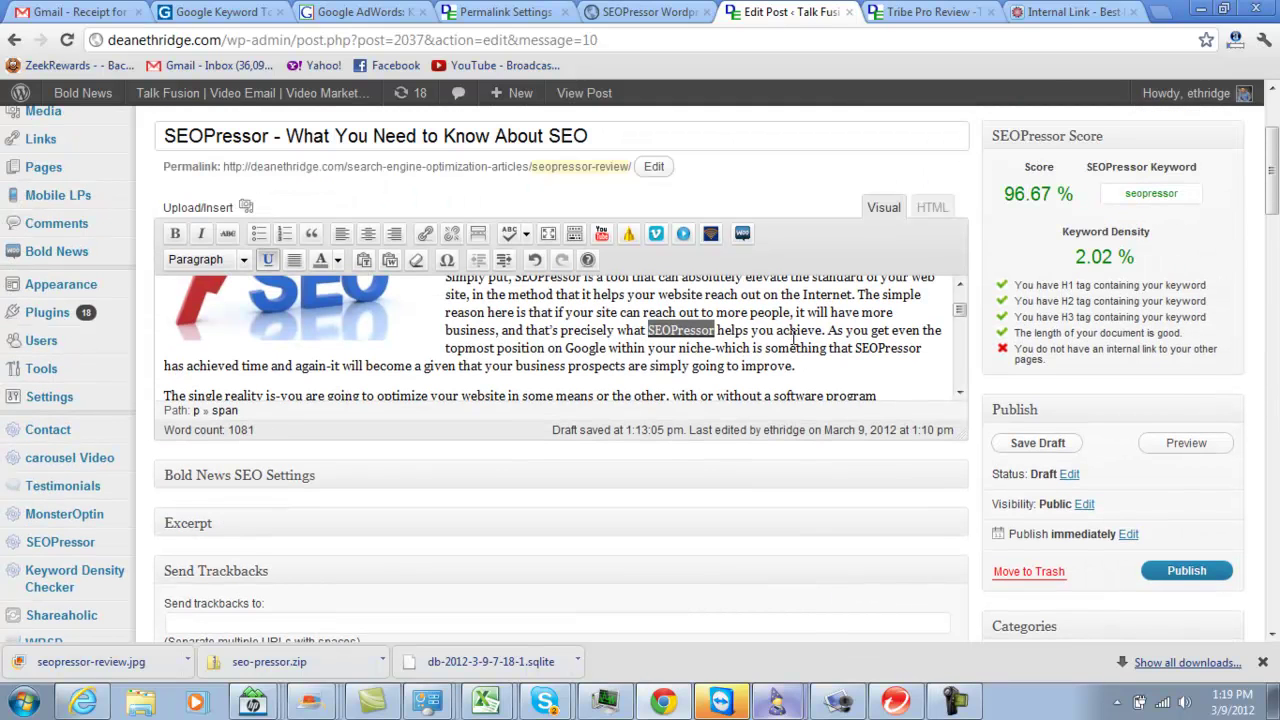
{"action": "scroll", "coordinate": [793, 340], "scroll_direction": "up", "scroll_amount": 2}
{"action": "scroll", "coordinate": [793, 337], "scroll_direction": "down", "scroll_amount": 2}
{"action": "scroll", "coordinate": [792, 336], "scroll_direction": "down", "scroll_amount": 2}
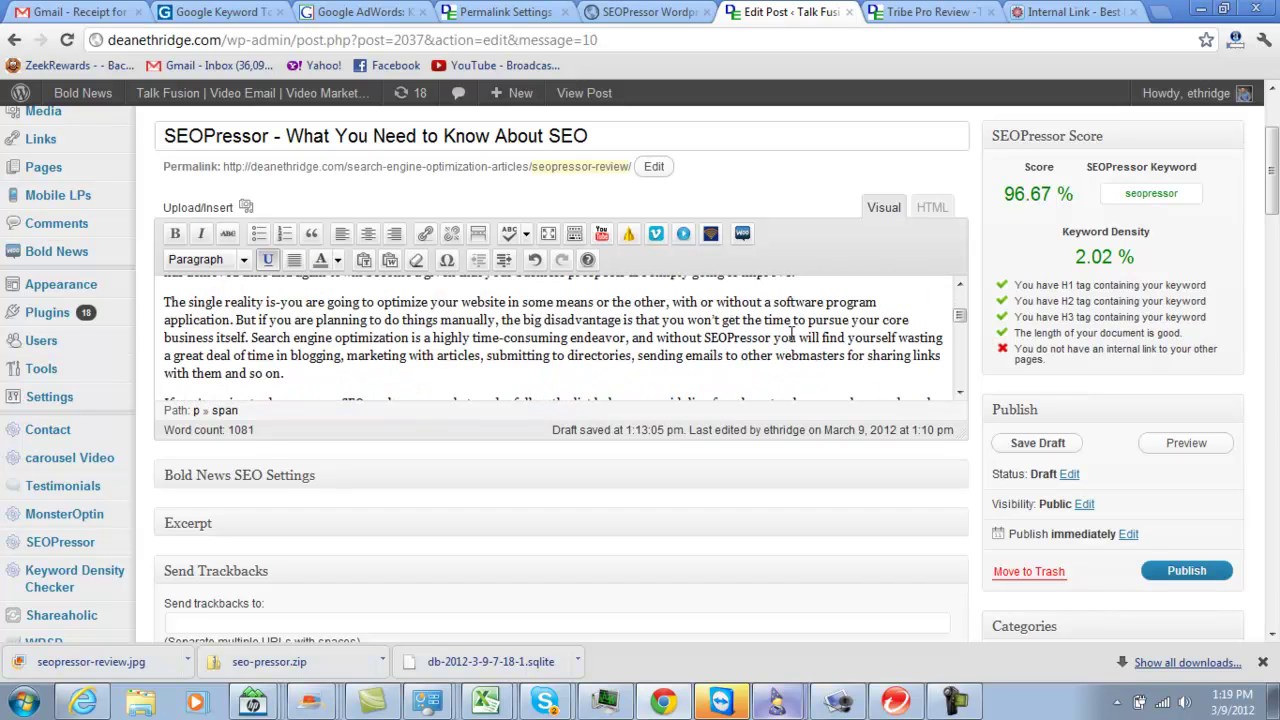
{"action": "scroll", "coordinate": [775, 337], "scroll_direction": "up", "scroll_amount": 8}
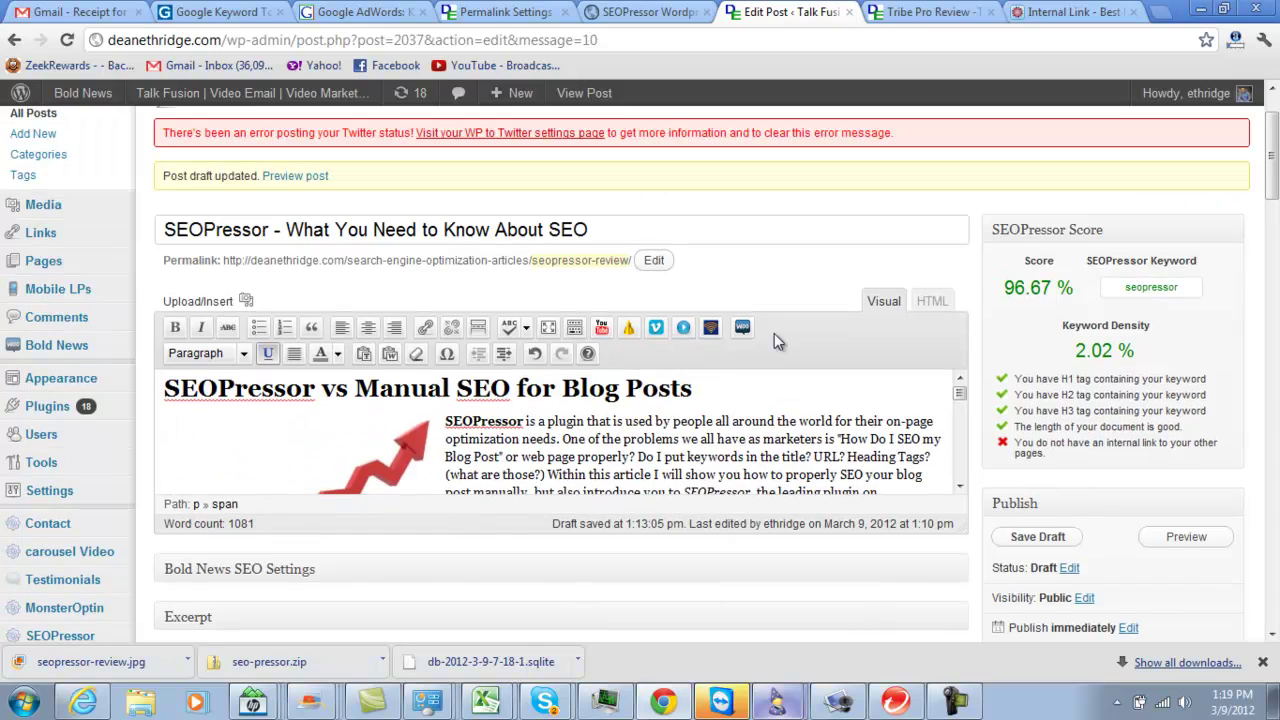
{"action": "scroll", "coordinate": [650, 395], "scroll_direction": "down", "scroll_amount": 3}
{"action": "left_click", "coordinate": [278, 443]}
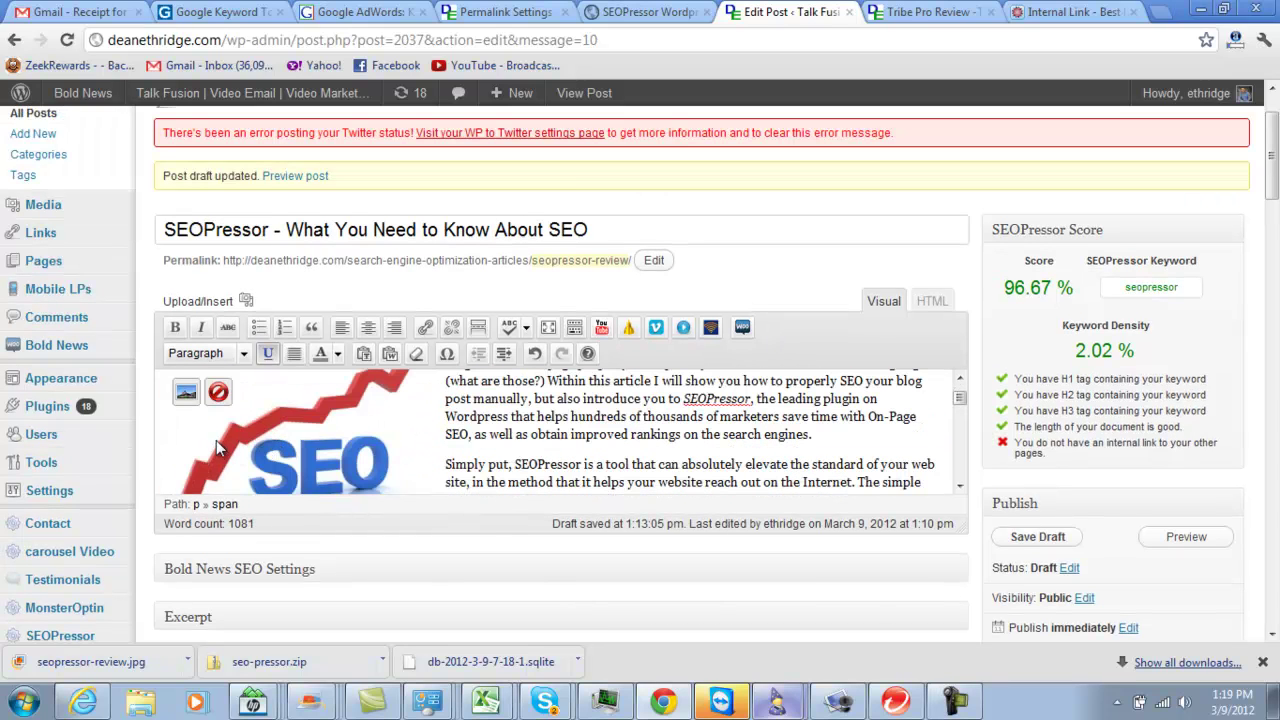
{"action": "left_click_drag", "start_coordinate": [199, 443], "coordinate": [389, 462]}
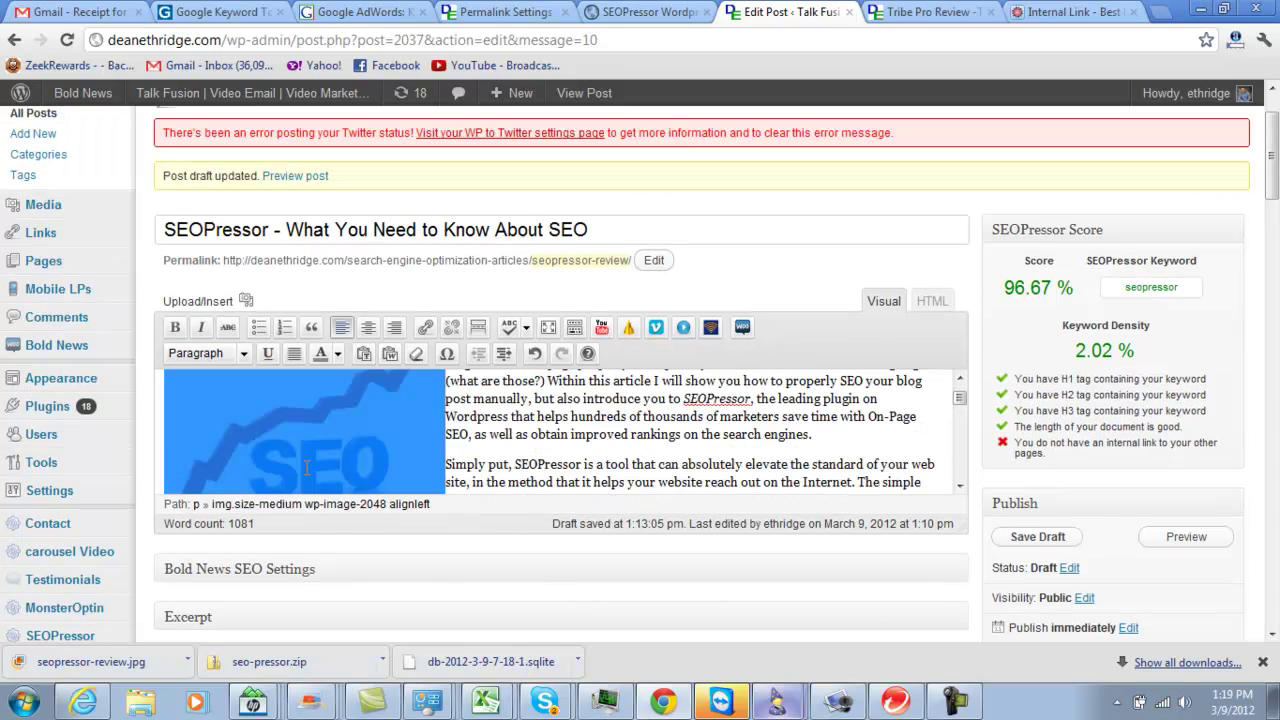
{"action": "left_click", "coordinate": [505, 459]}
{"action": "left_click", "coordinate": [198, 447]}
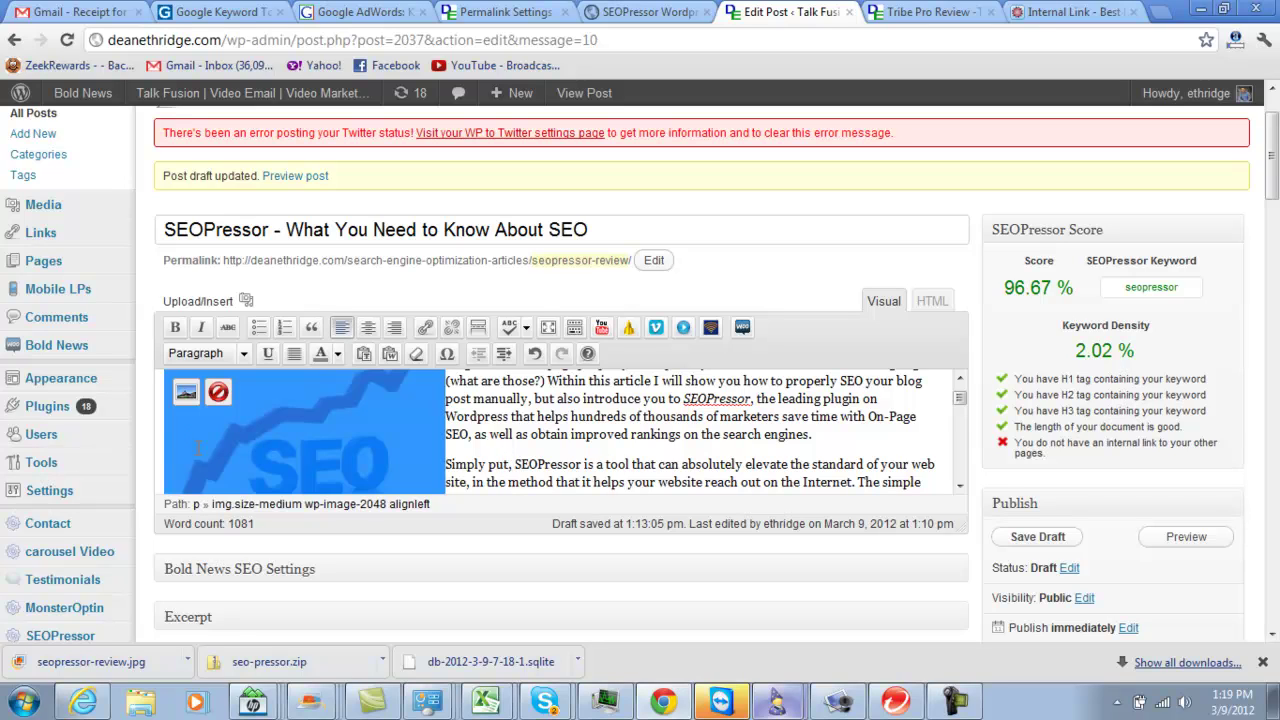
{"action": "left_click", "coordinate": [187, 391]}
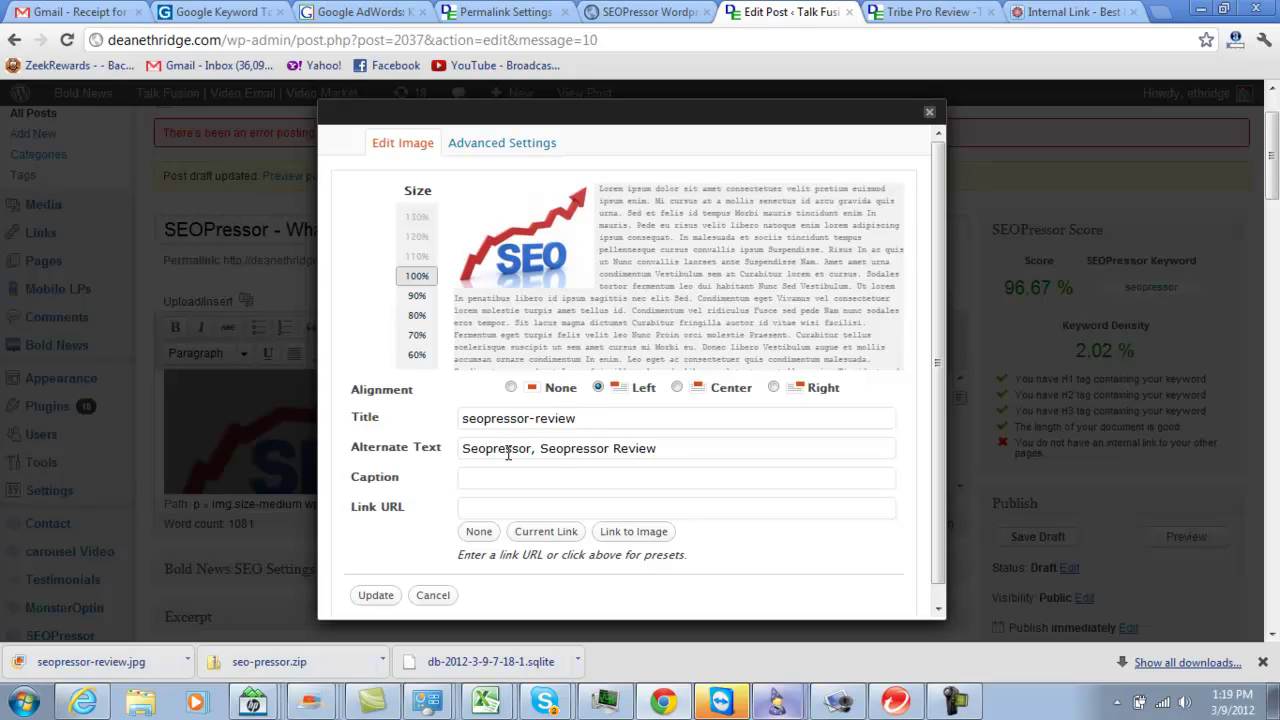
{"action": "left_click", "coordinate": [537, 449]}
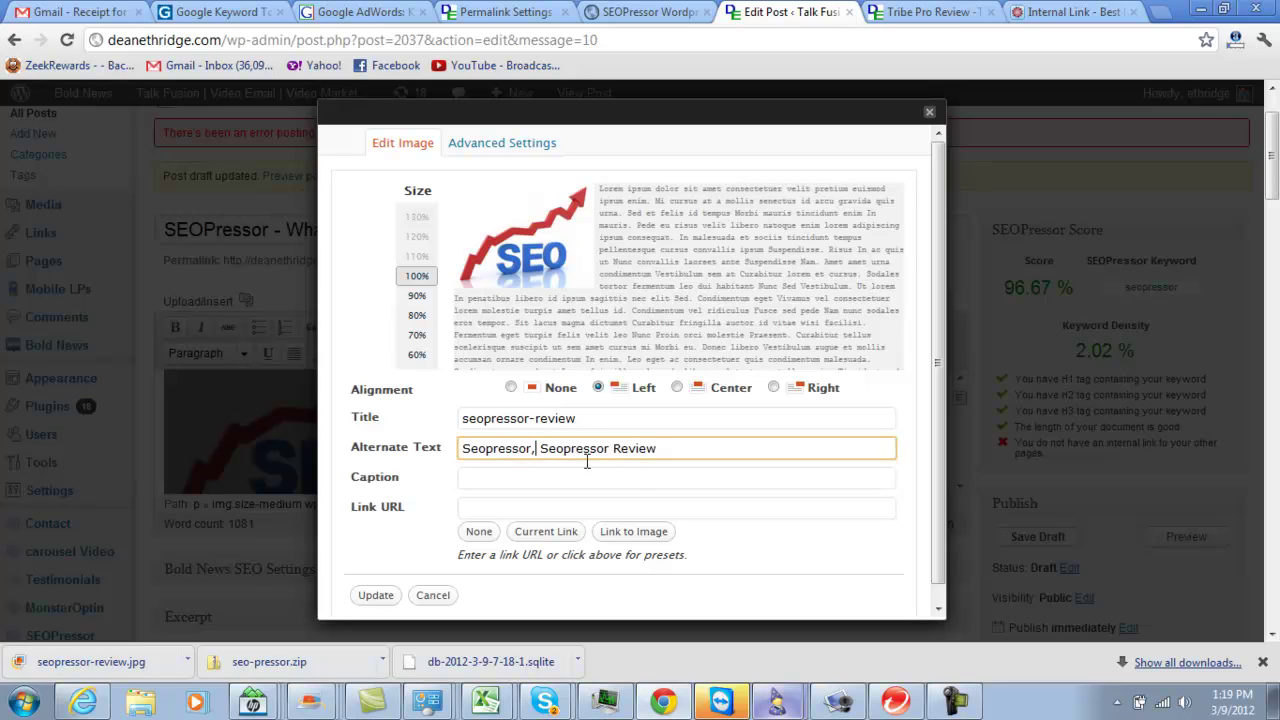
{"action": "key", "text": "Delete"}
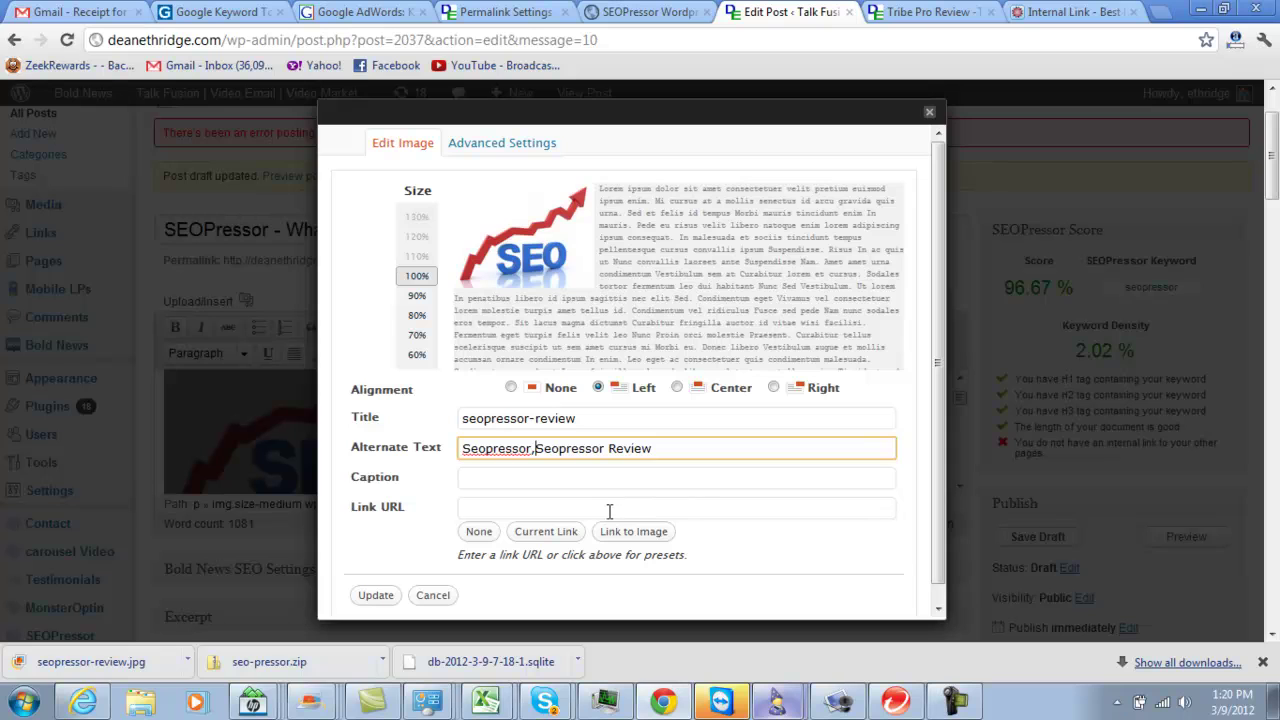
Paste the SEOPressor ClickBank affiliate address as the image's link URL and update the image.
{"action": "left_click", "coordinate": [609, 509]}
{"action": "right_click", "coordinate": [609, 509]}
{"action": "left_click", "coordinate": [655, 350]}
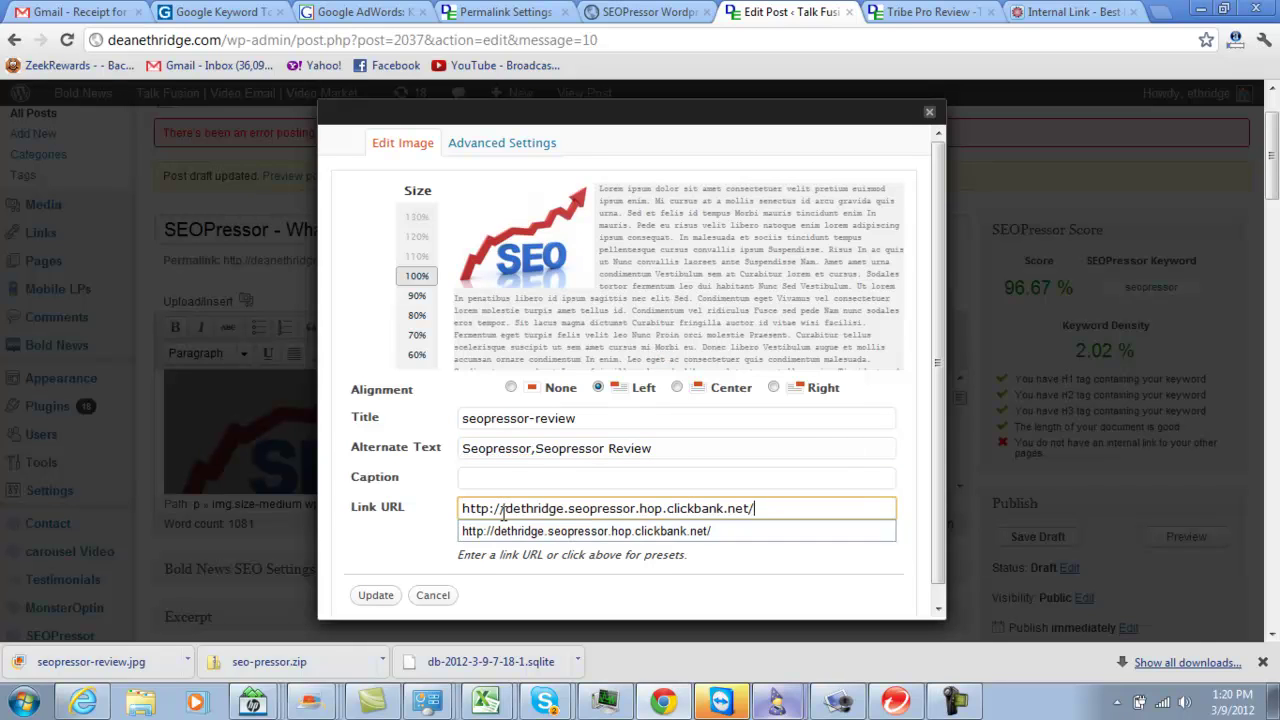
{"action": "left_click", "coordinate": [376, 595]}
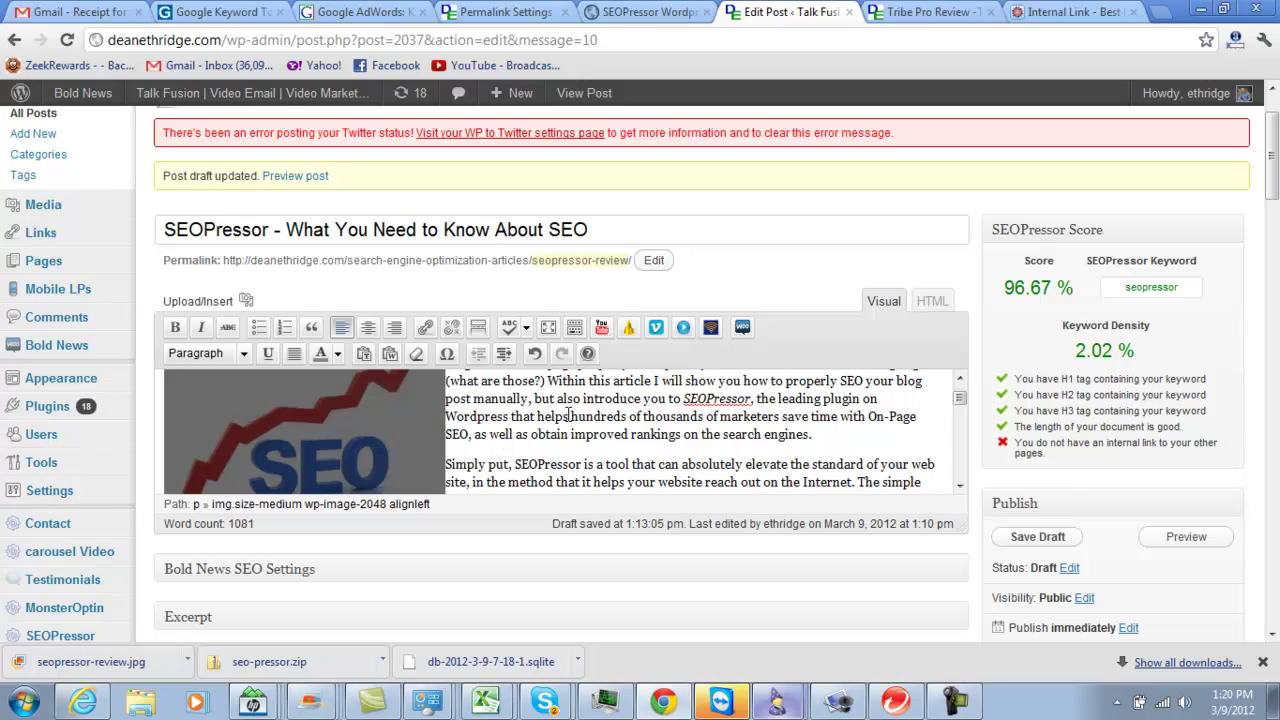
Check the destination URL of the "improve linking" internal link in point 7 and leave the link unchanged.
{"action": "scroll", "coordinate": [590, 415], "scroll_direction": "down", "scroll_amount": 2}
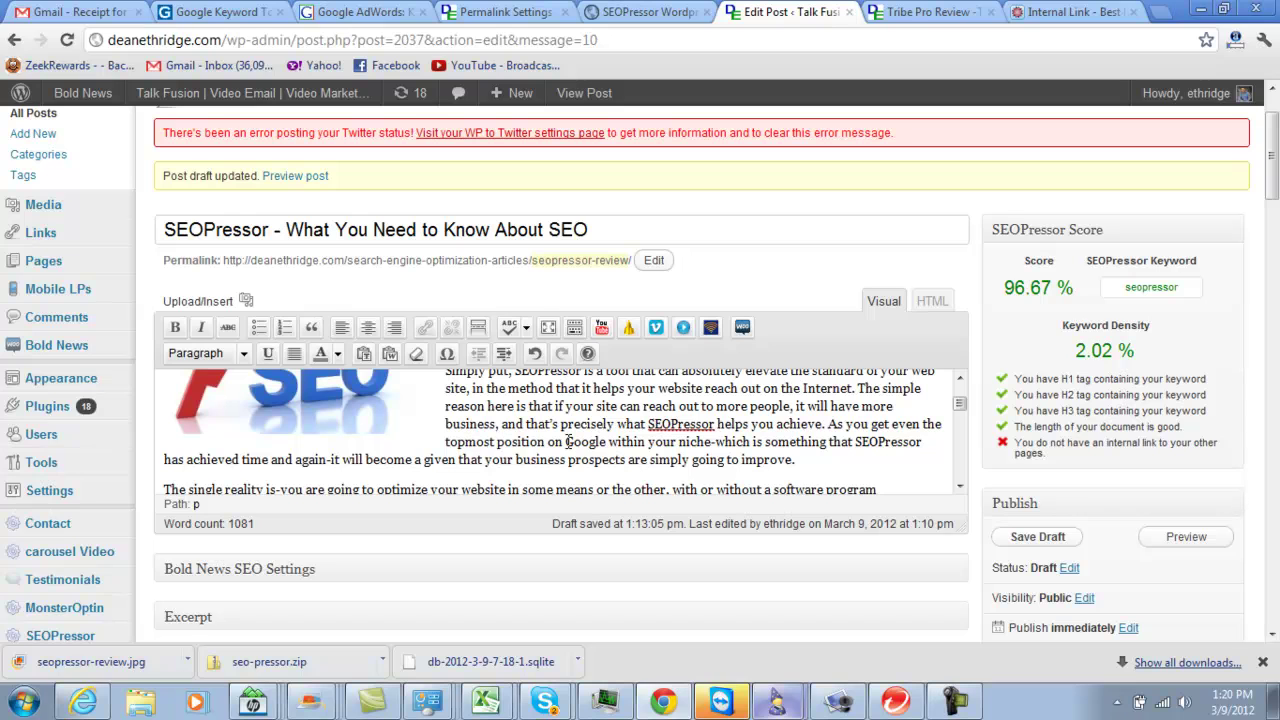
{"action": "scroll", "coordinate": [700, 440], "scroll_direction": "down", "scroll_amount": 6}
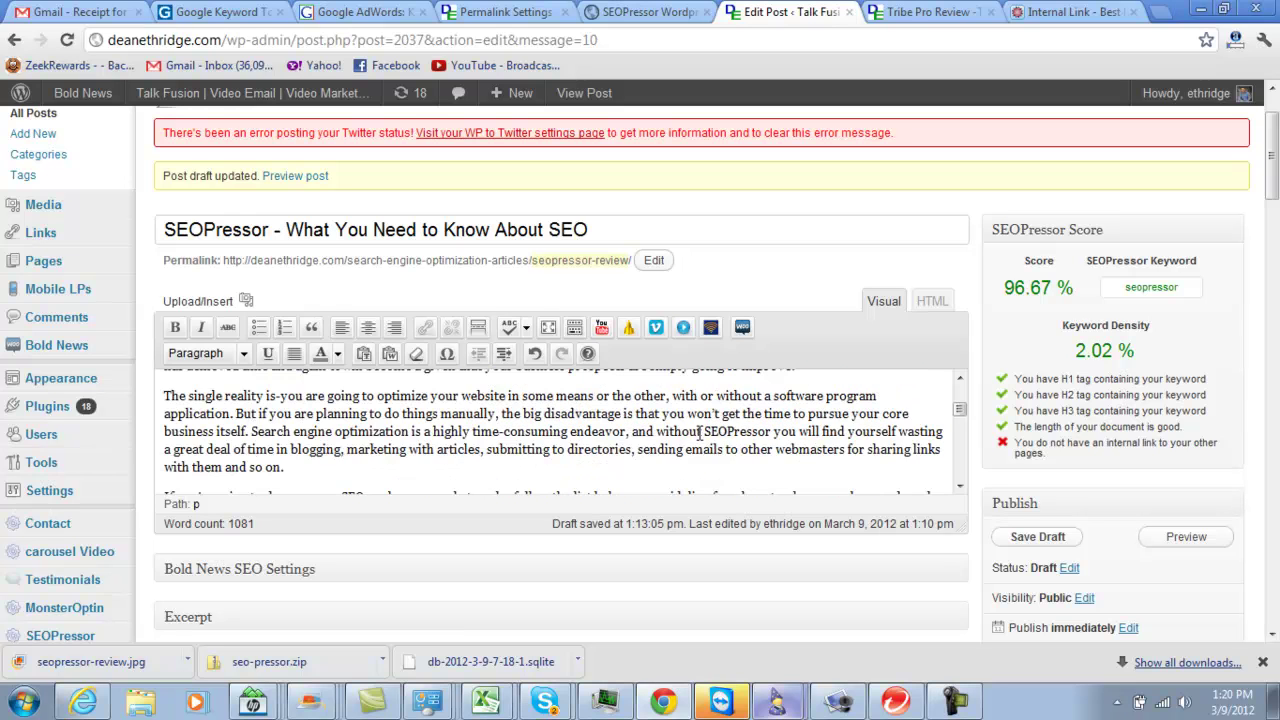
{"action": "scroll", "coordinate": [745, 441], "scroll_direction": "down", "scroll_amount": 4}
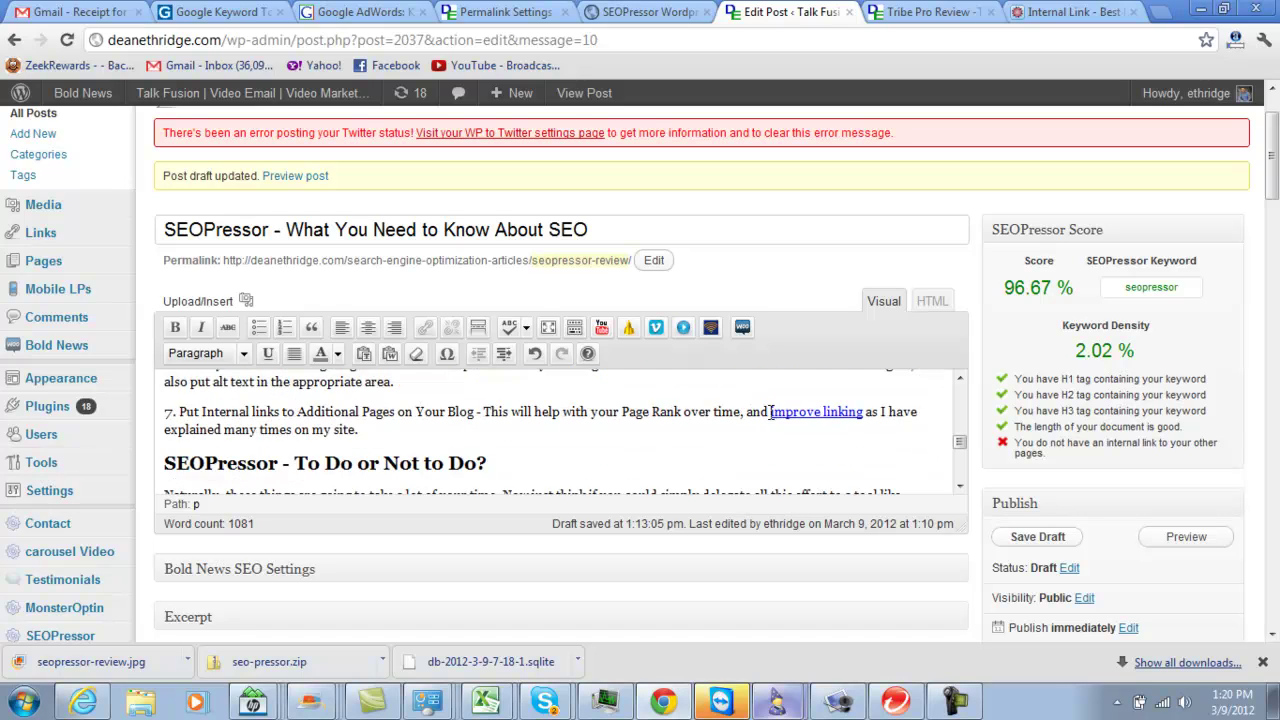
{"action": "left_click_drag", "start_coordinate": [770, 411], "coordinate": [863, 412]}
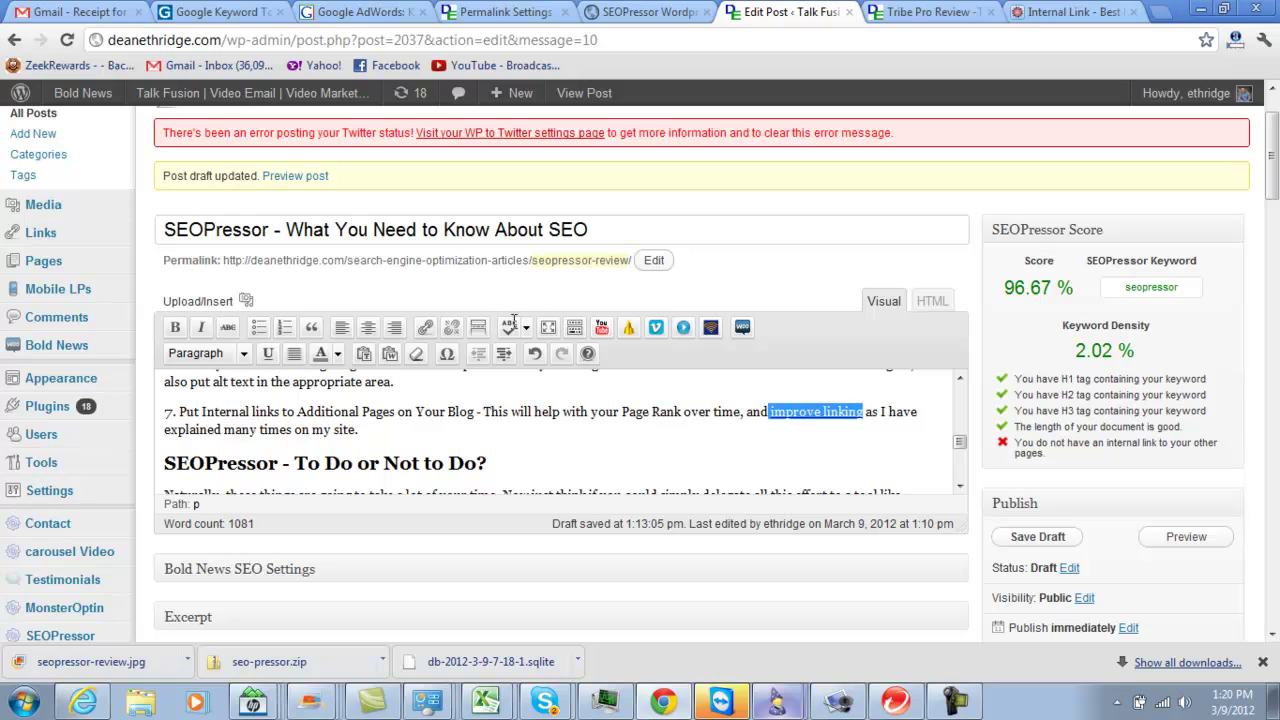
{"action": "left_click", "coordinate": [425, 328]}
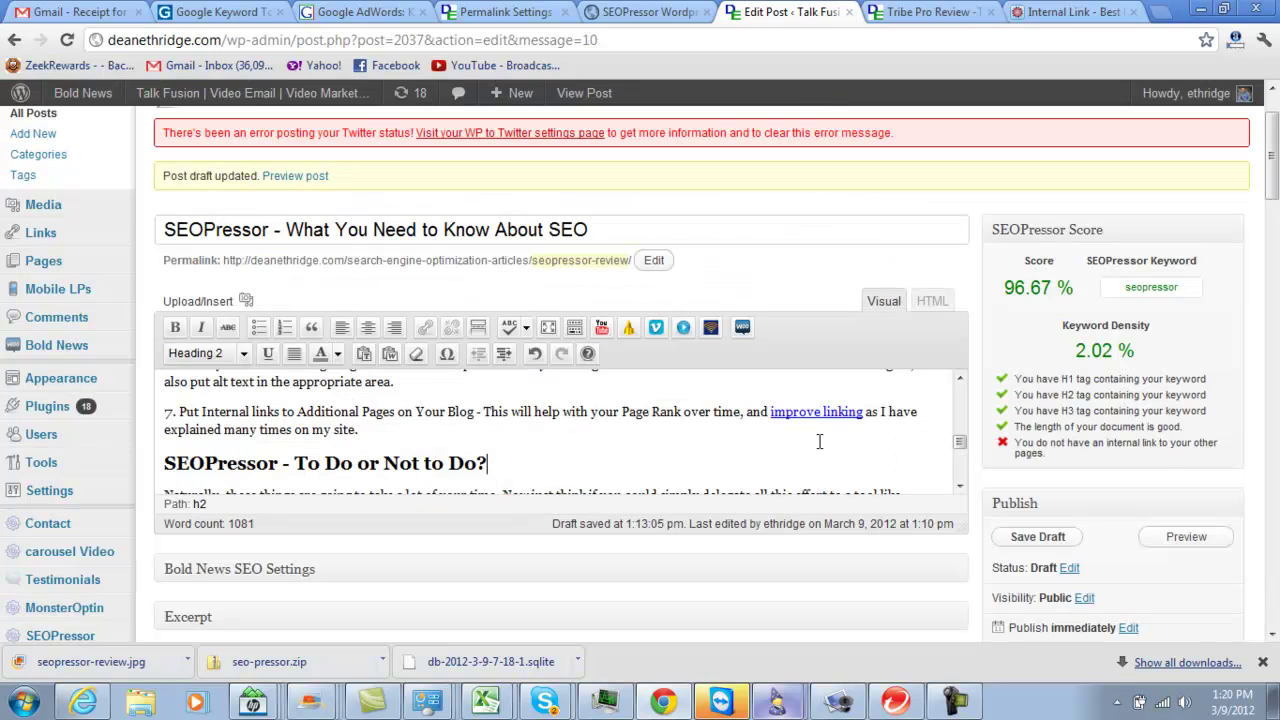
{"action": "left_click", "coordinate": [834, 153]}
{"action": "left_click", "coordinate": [776, 411]}
{"action": "left_click", "coordinate": [425, 328]}
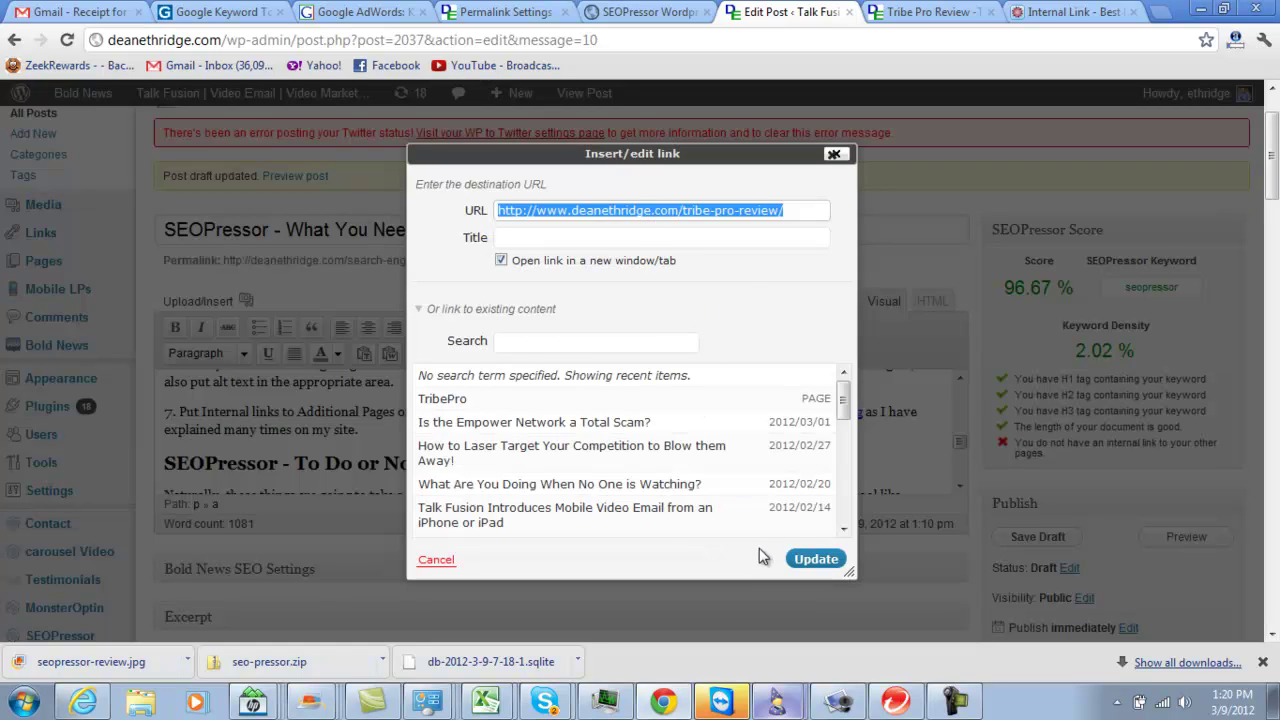
{"action": "left_click", "coordinate": [834, 153]}
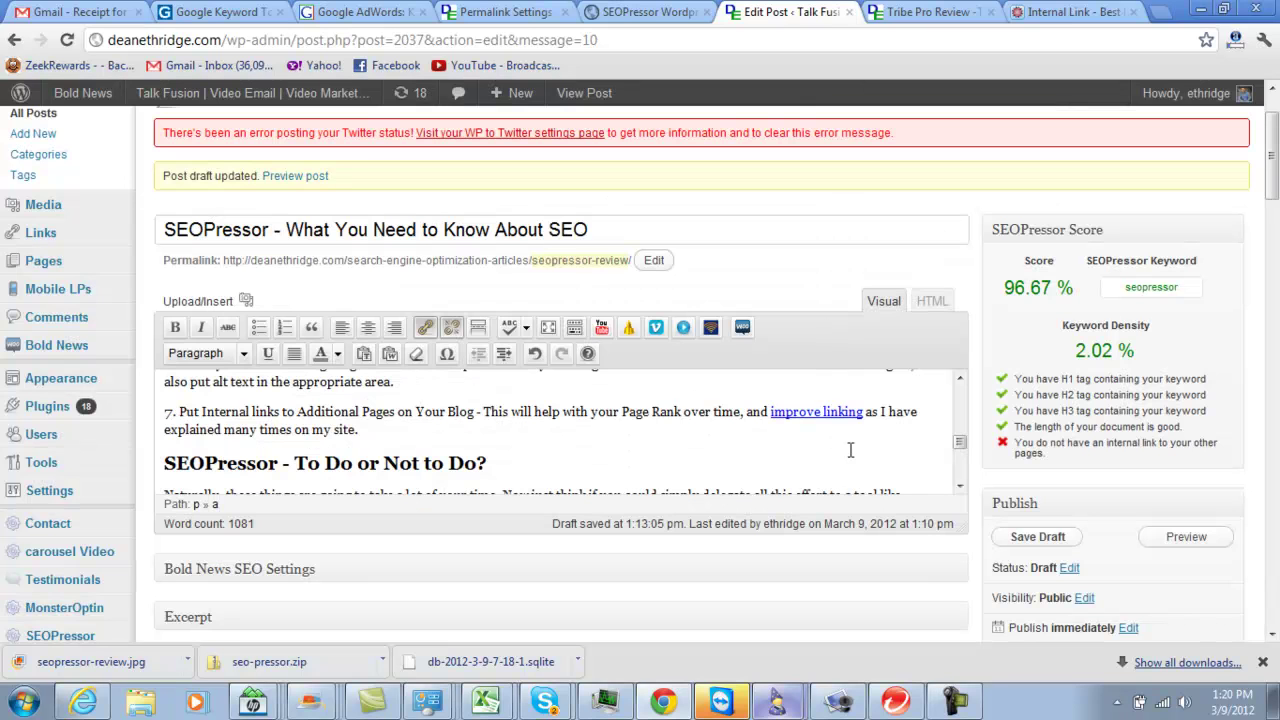
Examine the closing headings and the linked SEOPressor keyword after "ready to Buy" in the final paragraph.
{"action": "scroll", "coordinate": [858, 433], "scroll_direction": "down", "scroll_amount": 10}
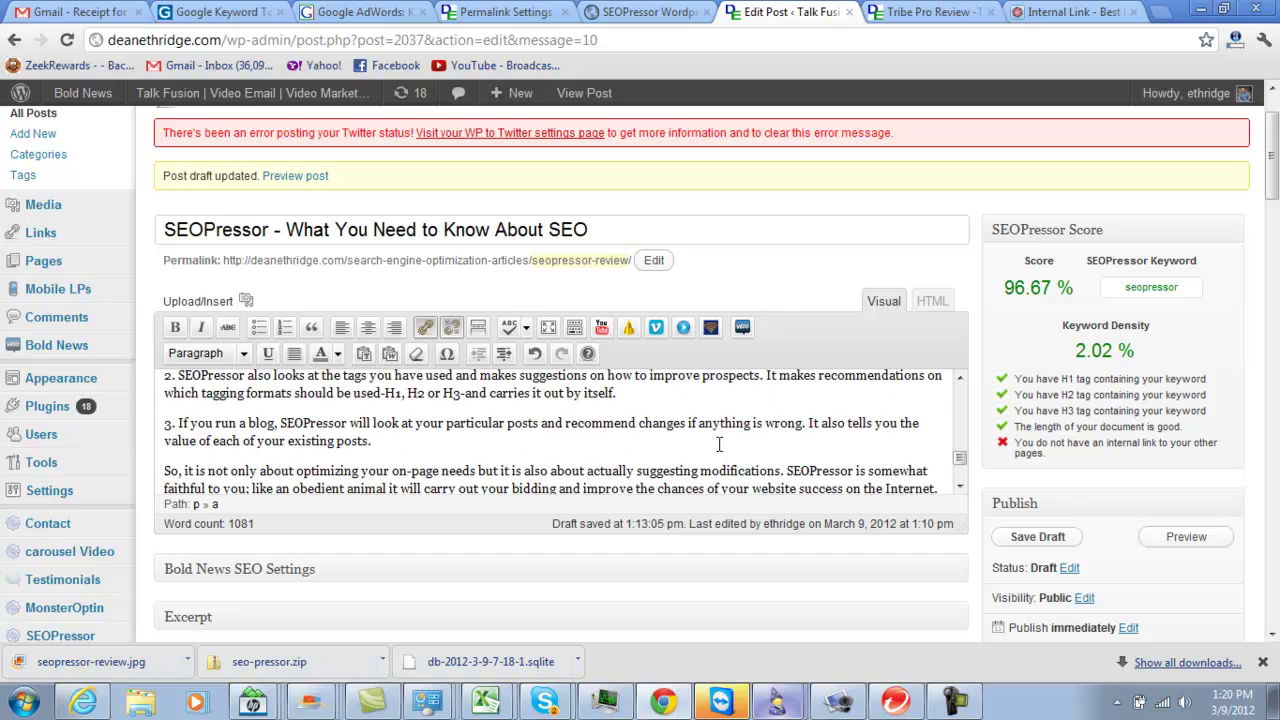
{"action": "scroll", "coordinate": [545, 427], "scroll_direction": "down", "scroll_amount": 2}
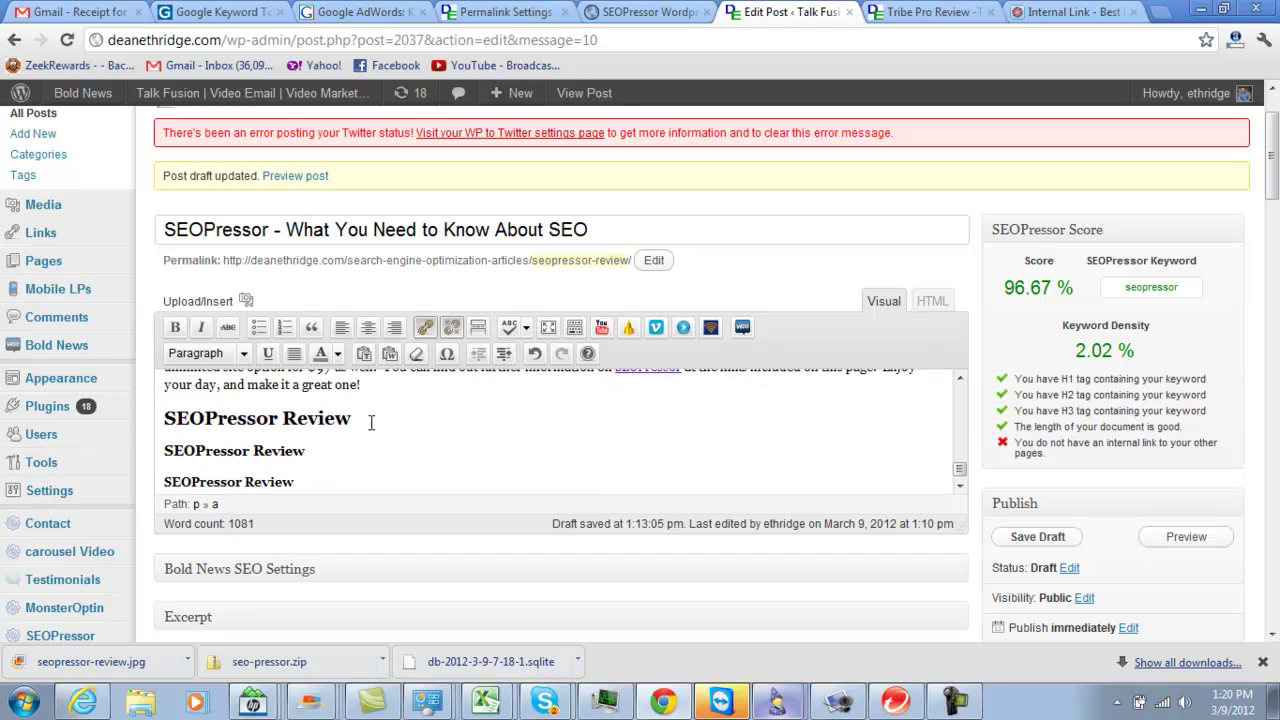
{"action": "scroll", "coordinate": [438, 424], "scroll_direction": "up", "scroll_amount": 2}
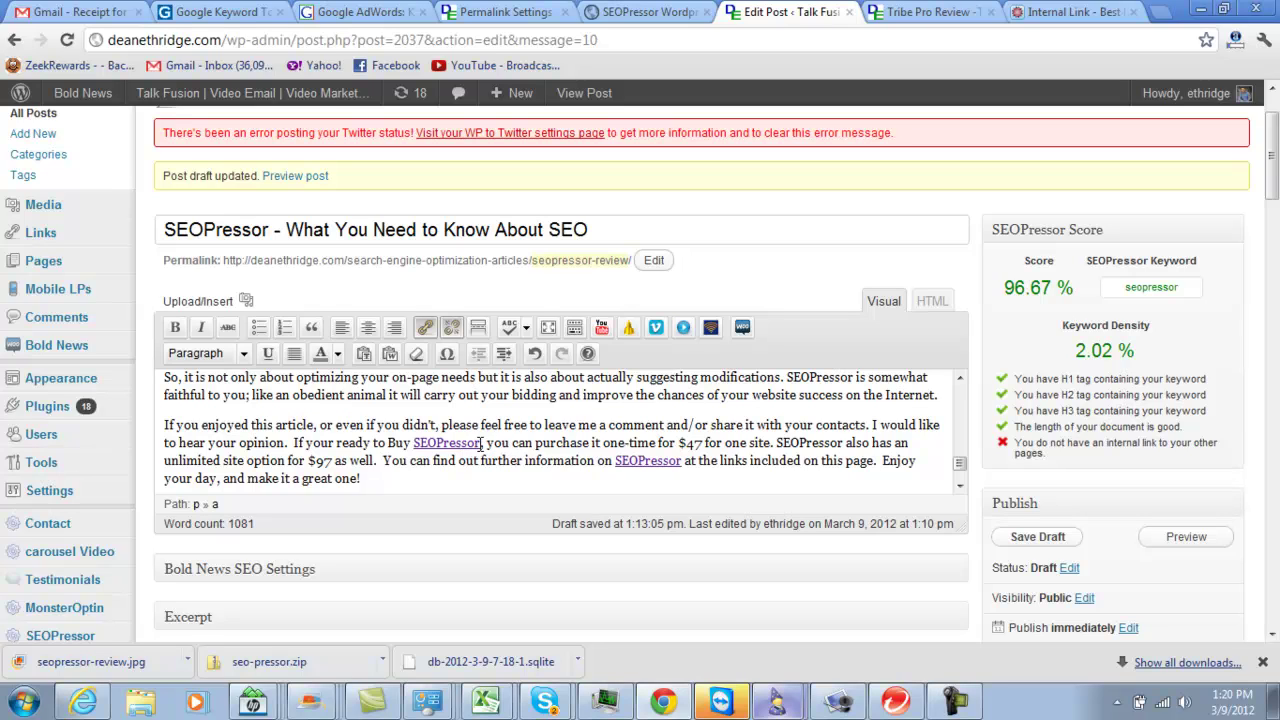
{"action": "left_click_drag", "start_coordinate": [483, 443], "coordinate": [413, 447]}
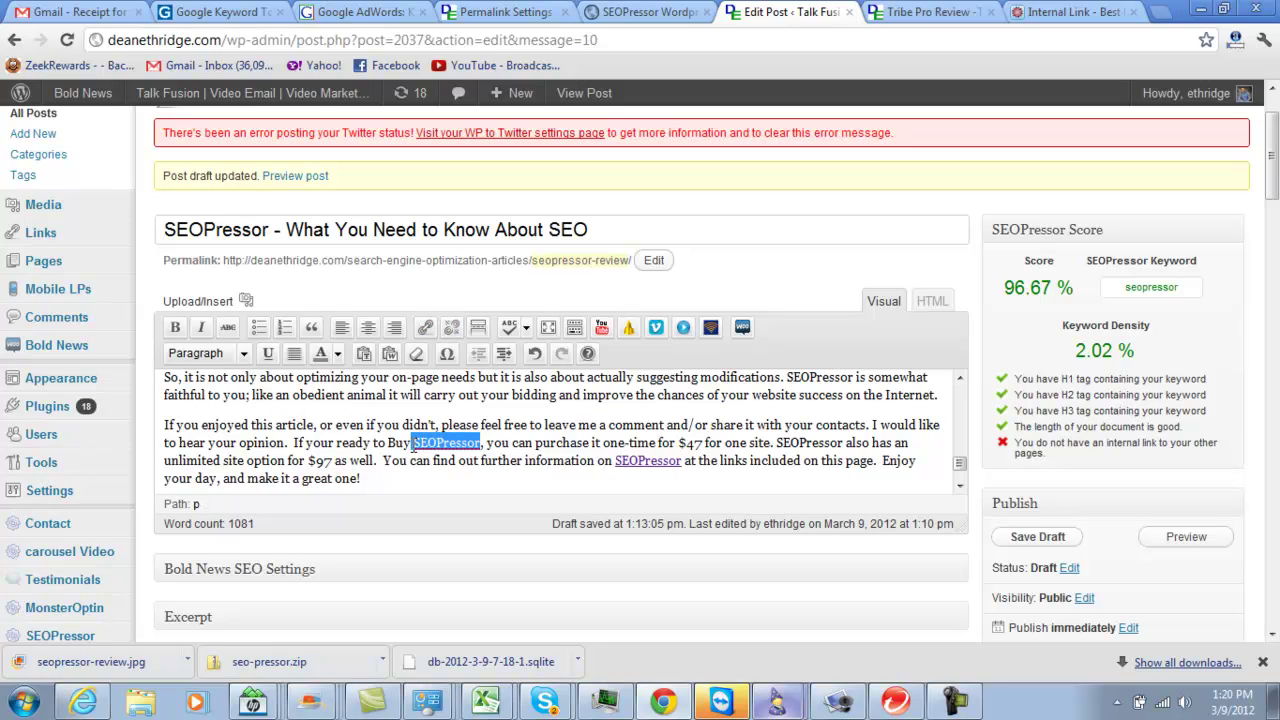
{"action": "left_click", "coordinate": [501, 443]}
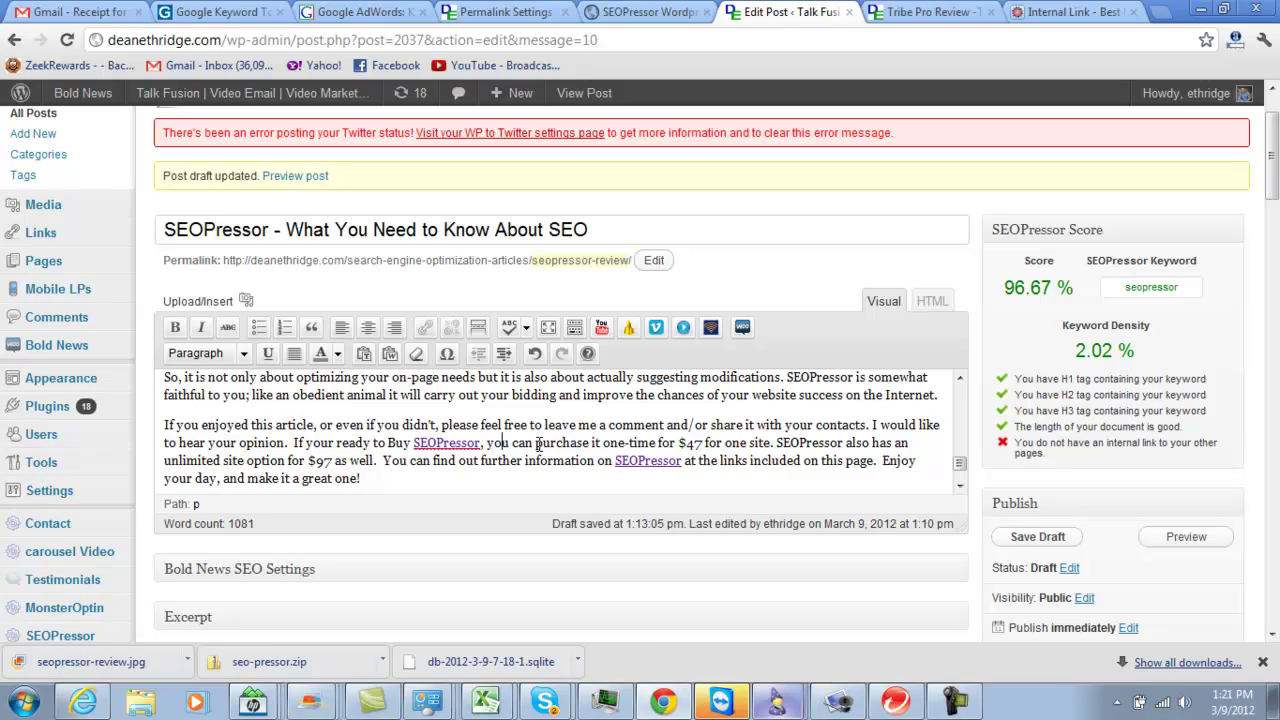
Check the destination URL of the SEOPressor link after "ready to Buy" in the final paragraph and keep its ClickBank address.
{"action": "double_click", "coordinate": [483, 443]}
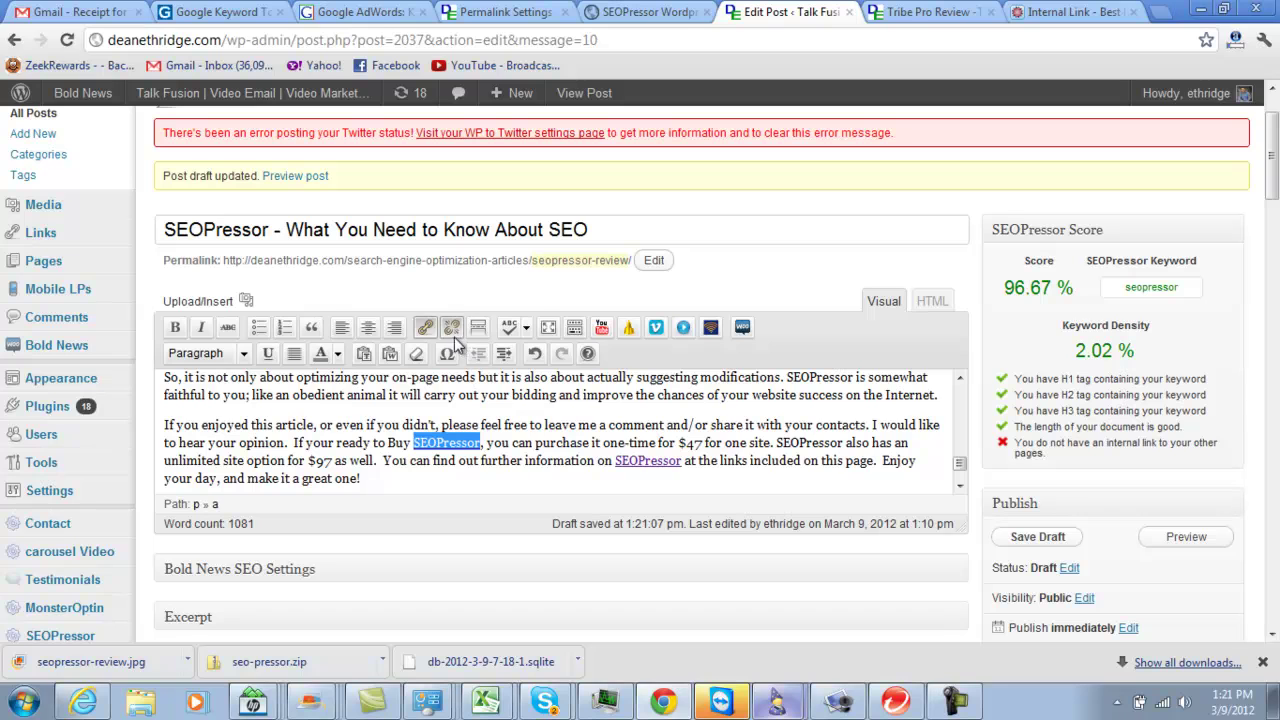
{"action": "left_click", "coordinate": [427, 330]}
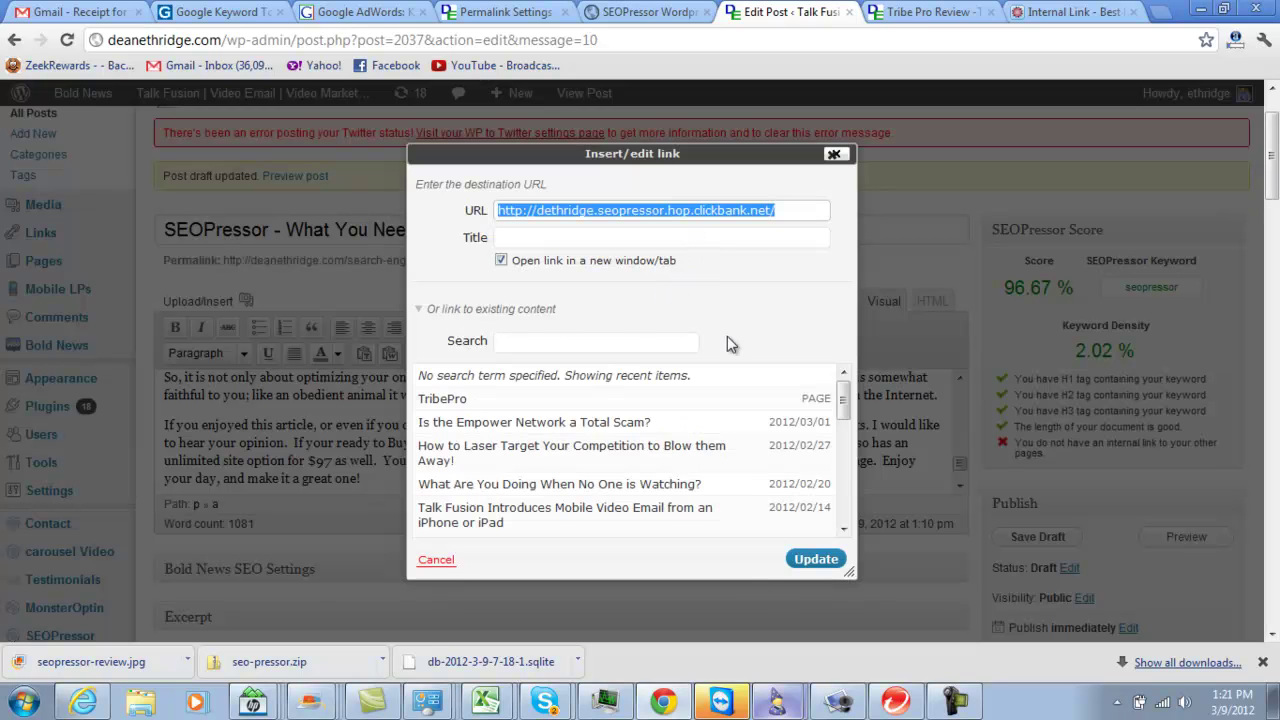
{"action": "left_click", "coordinate": [797, 563]}
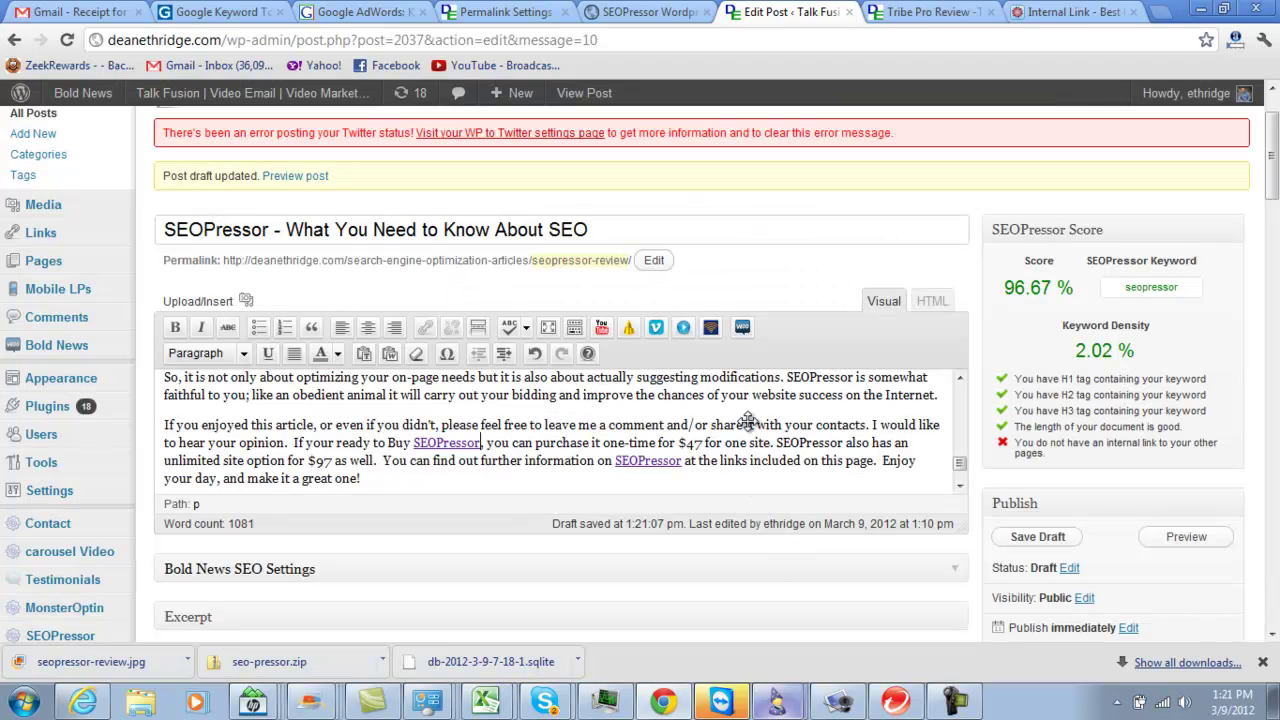
Resubmit the draft with the SEOPressor keyword "seopressor" to recalculate its score, and check the keyword density.
{"action": "scroll", "coordinate": [770, 431], "scroll_direction": "down", "scroll_amount": 3}
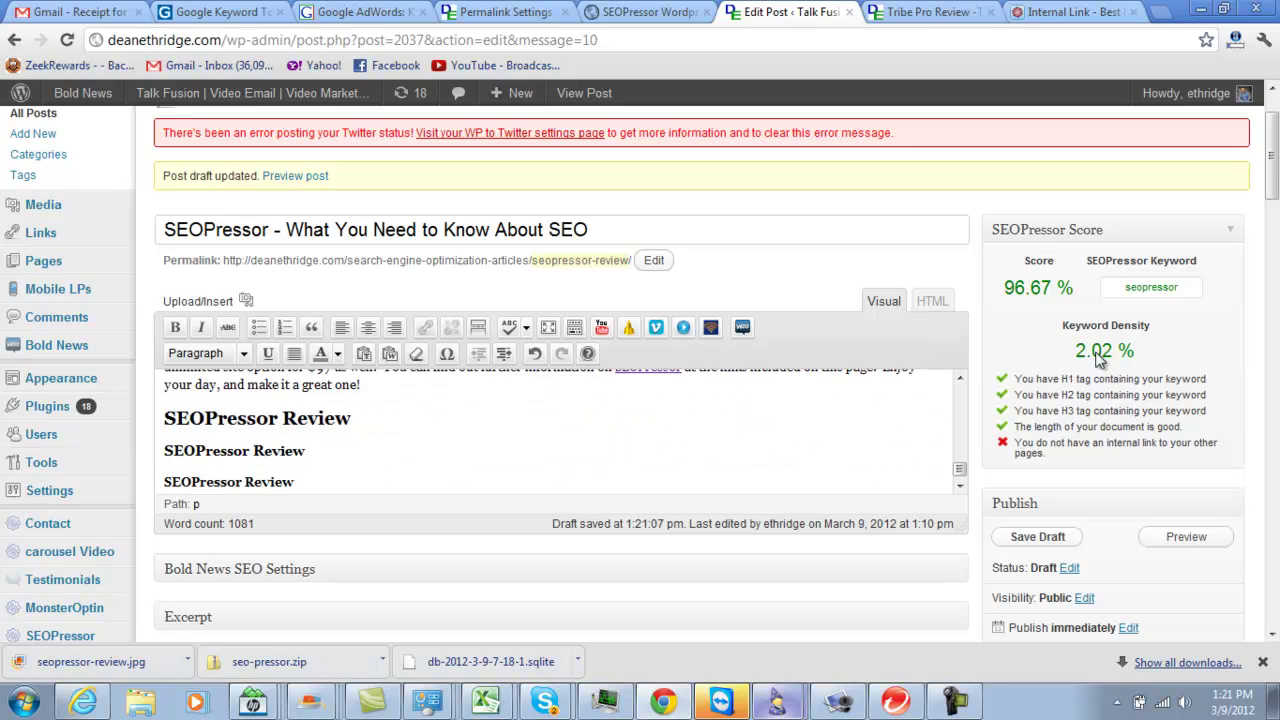
{"action": "left_click", "coordinate": [1183, 287]}
{"action": "key", "text": "Return"}
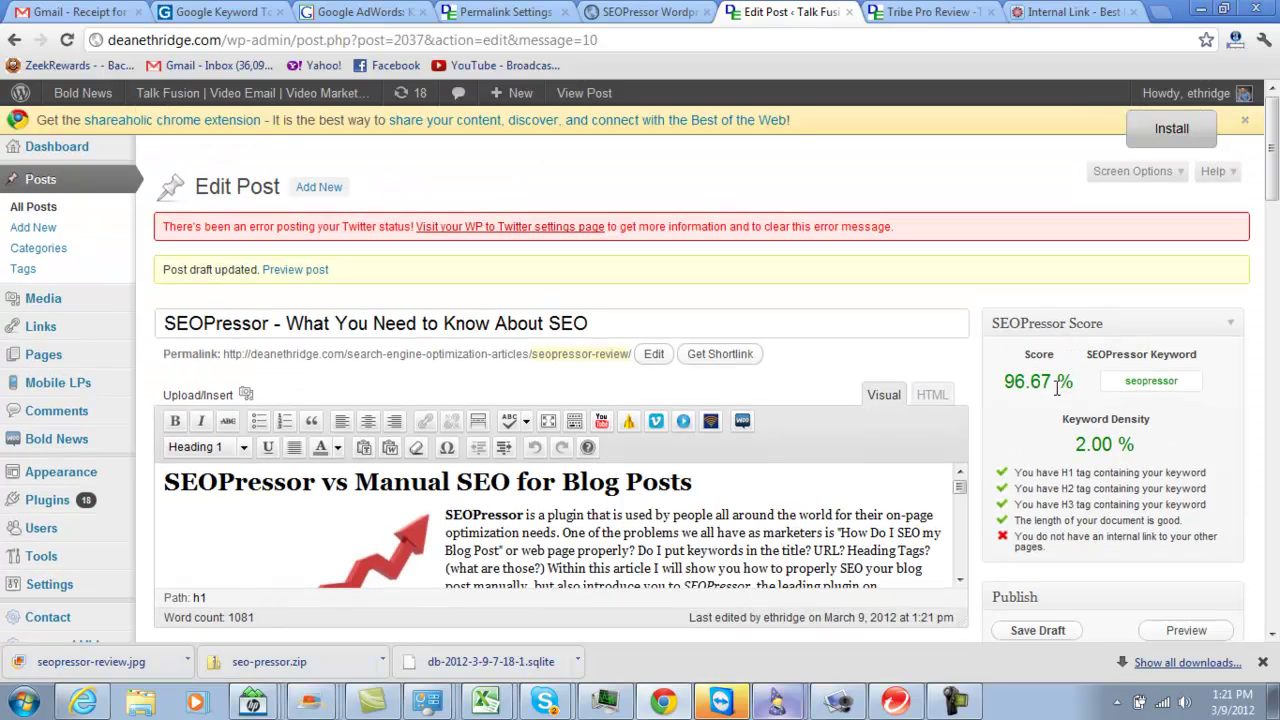
{"action": "left_click_drag", "start_coordinate": [1119, 444], "coordinate": [1075, 444]}
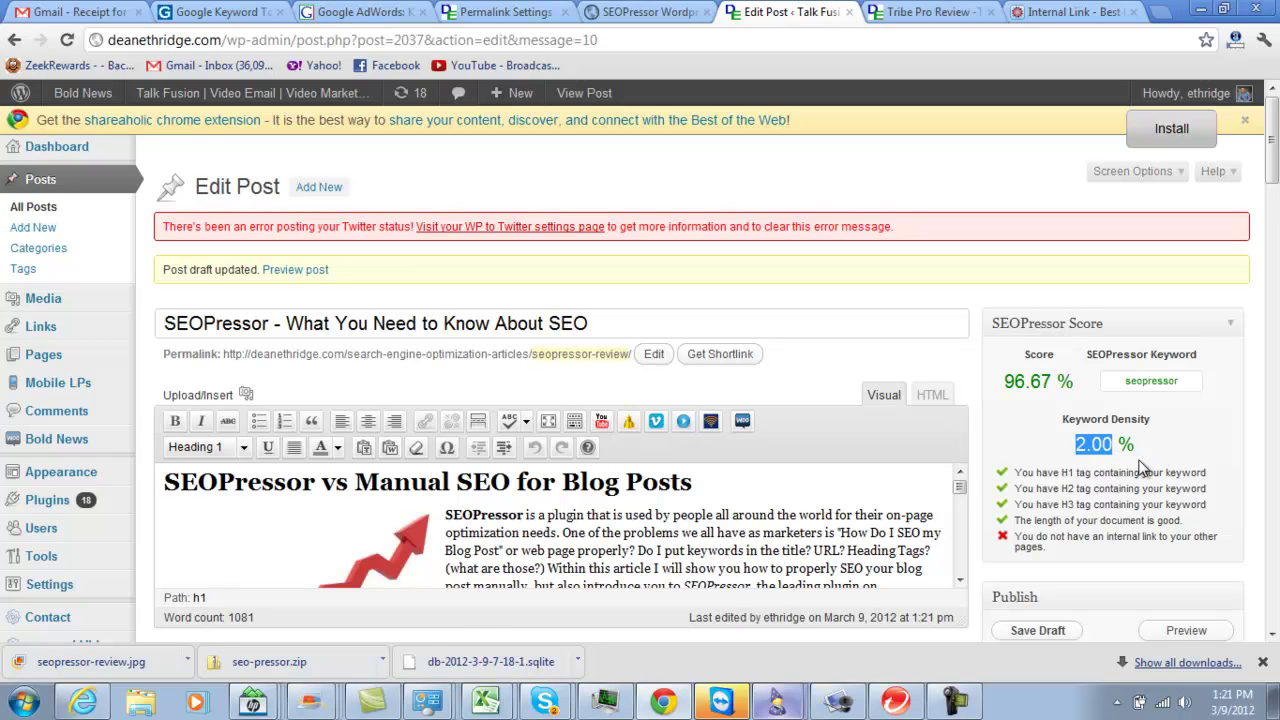
Review the article's opening heading and introductory paragraphs in the editor for use of the SEOPressor keyword.
{"action": "scroll", "coordinate": [1133, 466], "scroll_direction": "down", "scroll_amount": 1}
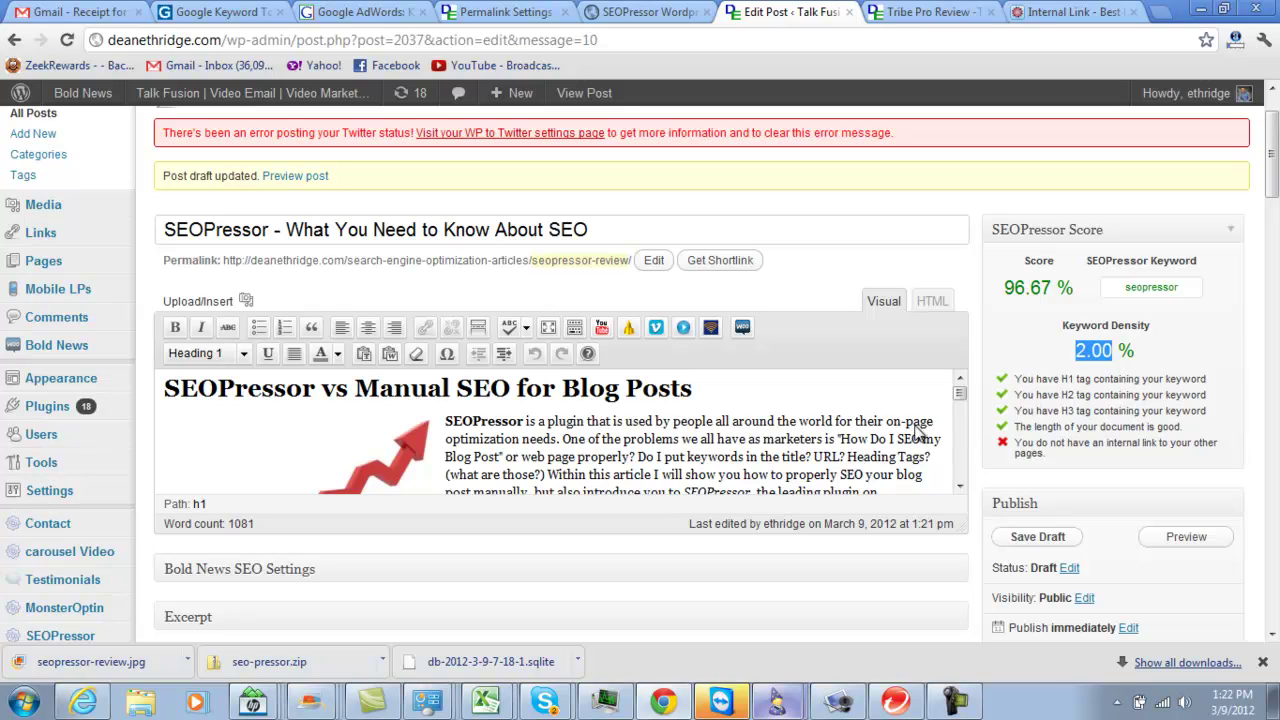
{"action": "scroll", "coordinate": [806, 437], "scroll_direction": "down", "scroll_amount": 1}
{"action": "left_click", "coordinate": [808, 350]}
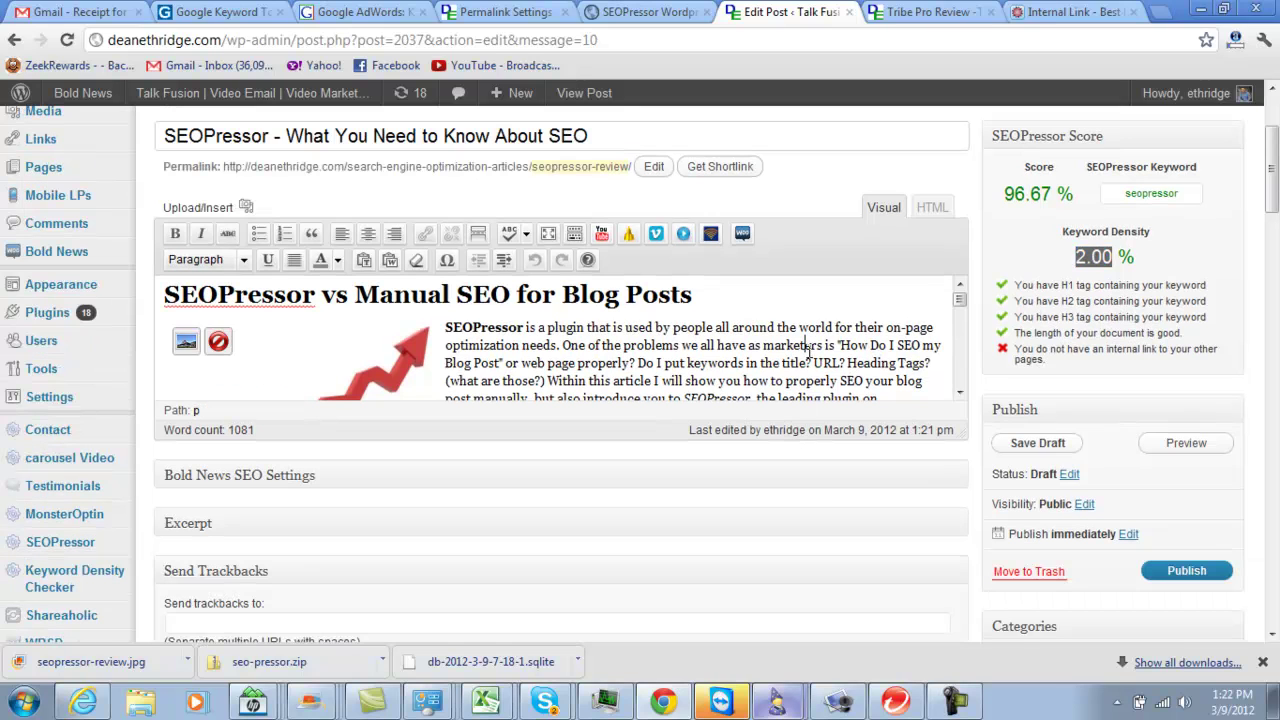
{"action": "scroll", "coordinate": [810, 347], "scroll_direction": "down", "scroll_amount": 1}
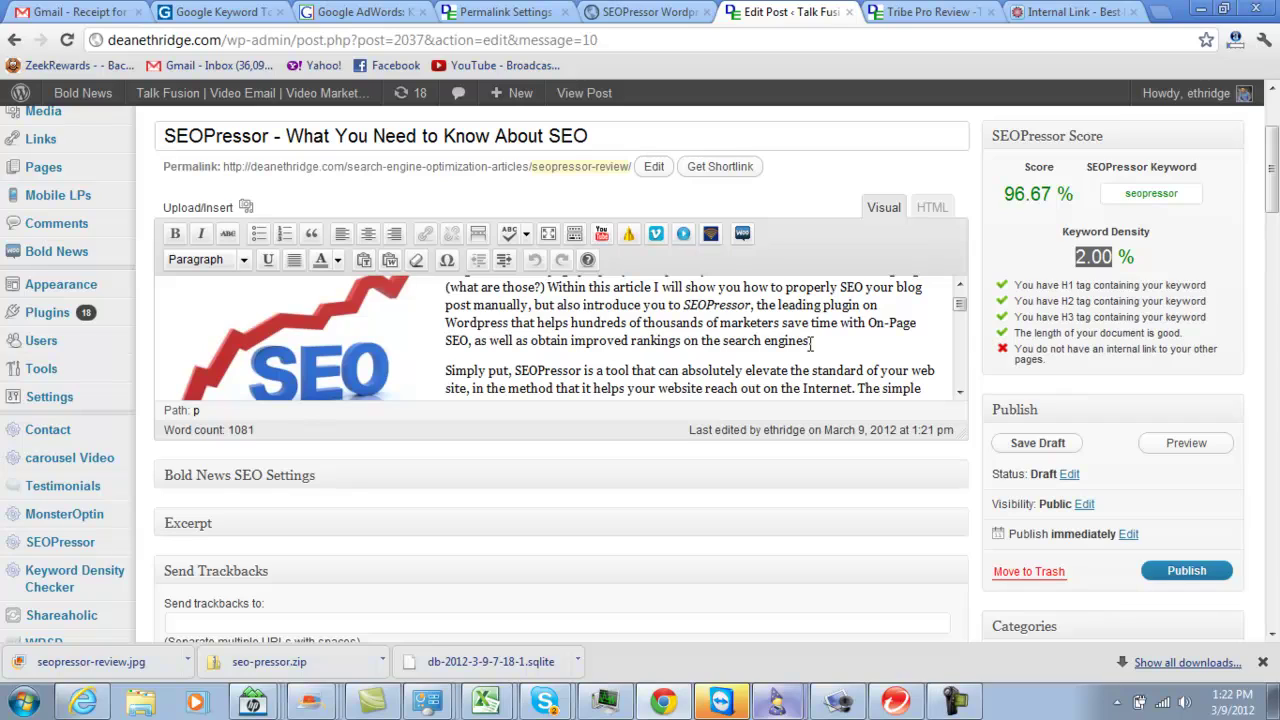